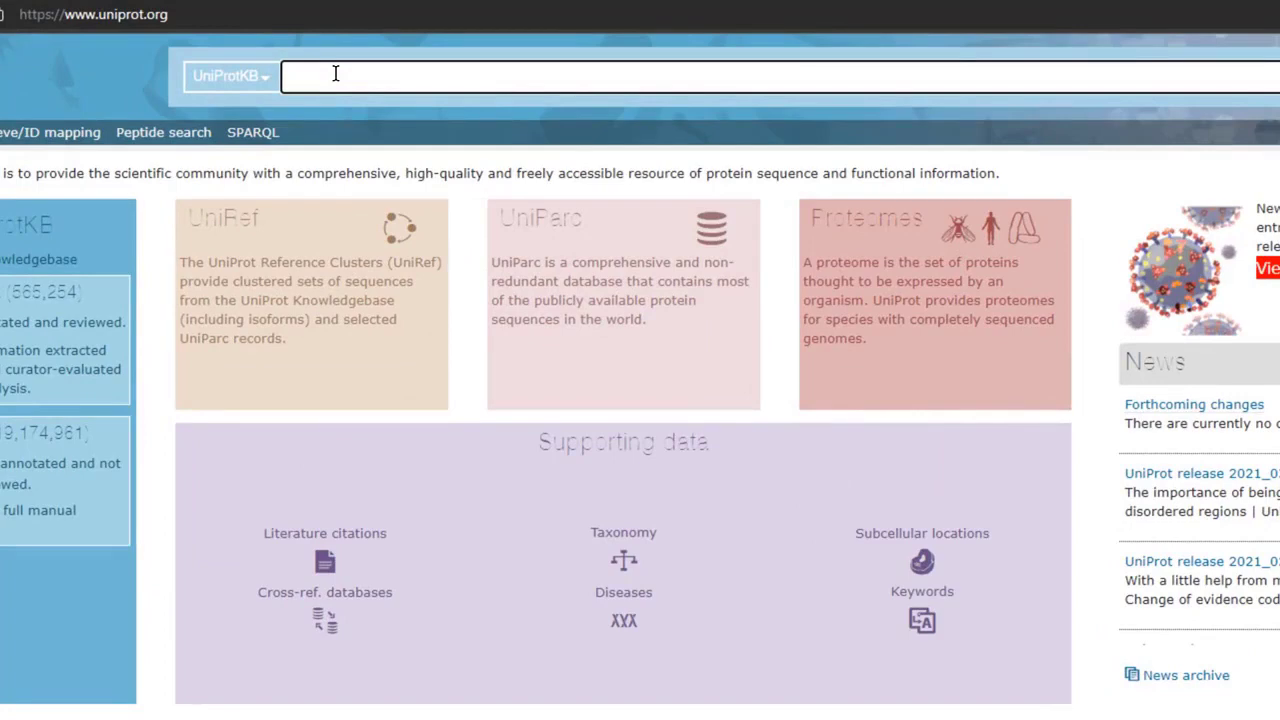
Look up UniProtKB entry Q9ZMZ4, run BLAST on its protein sequence, and highlight the job identifier.
{"action": "type", "text": "Q9ZMZ4"}
{"action": "key", "text": "Return"}
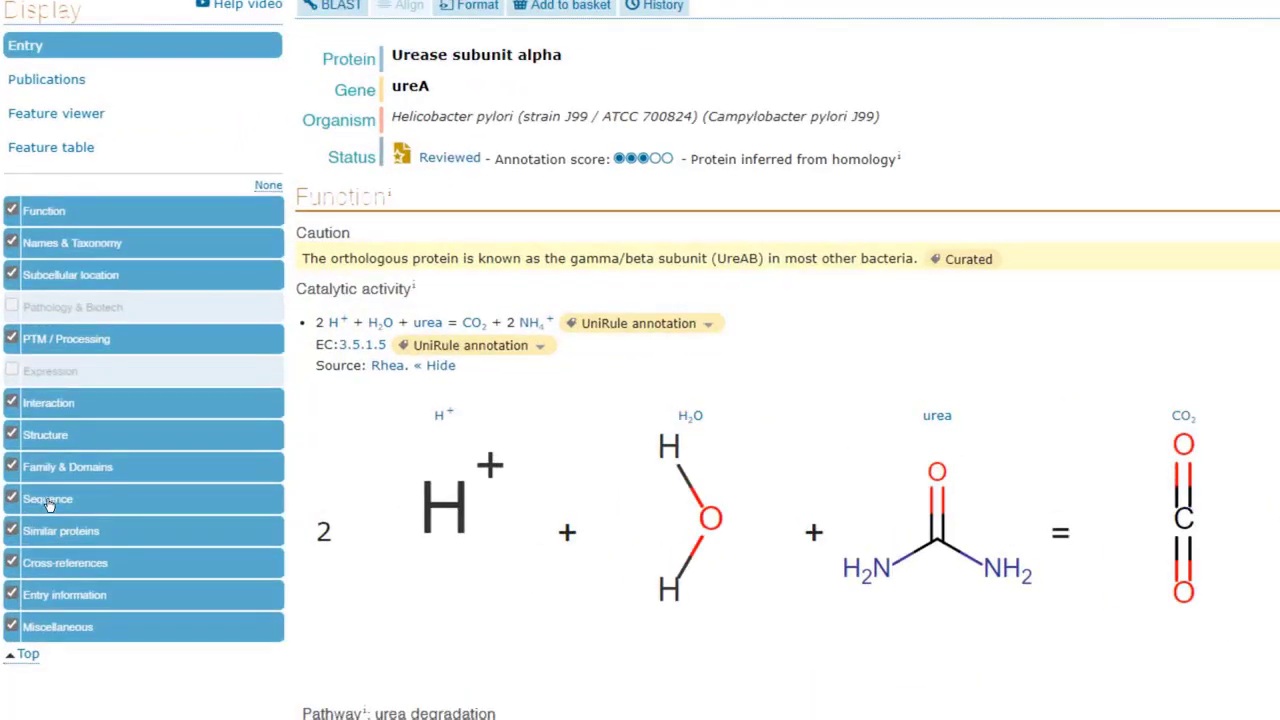
{"action": "left_click", "coordinate": [48, 500]}
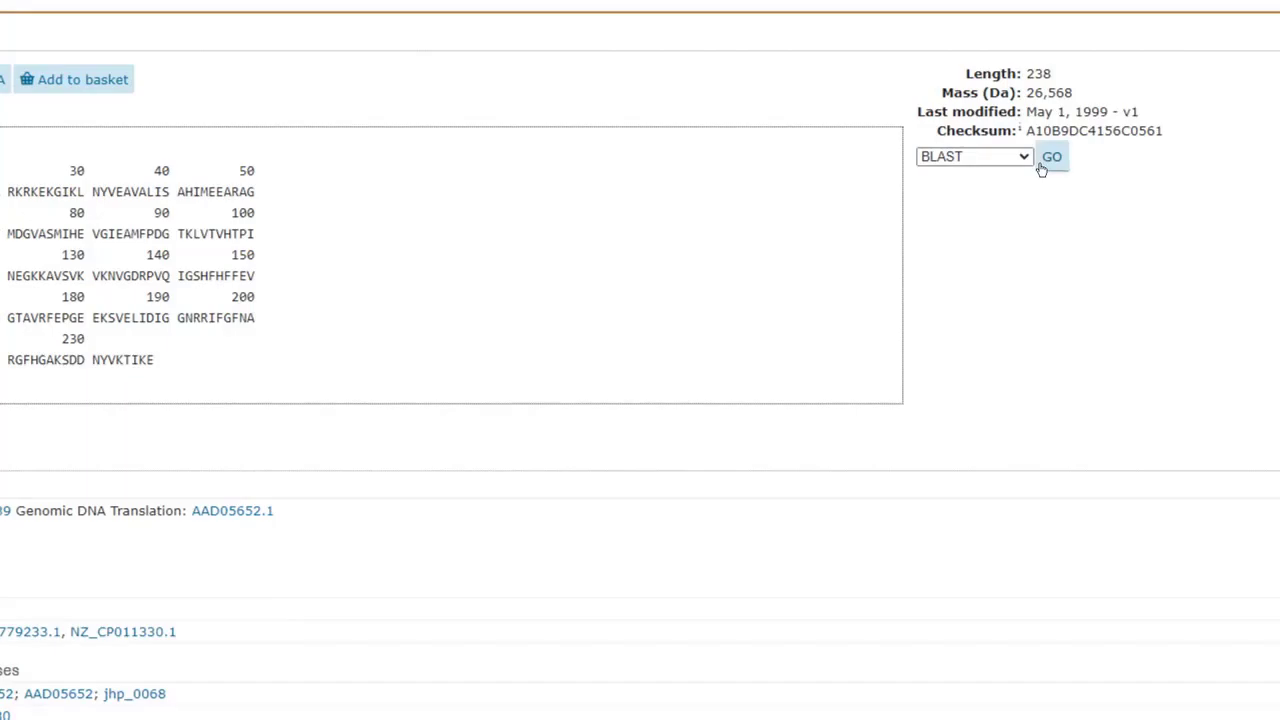
{"action": "left_click", "coordinate": [1041, 170]}
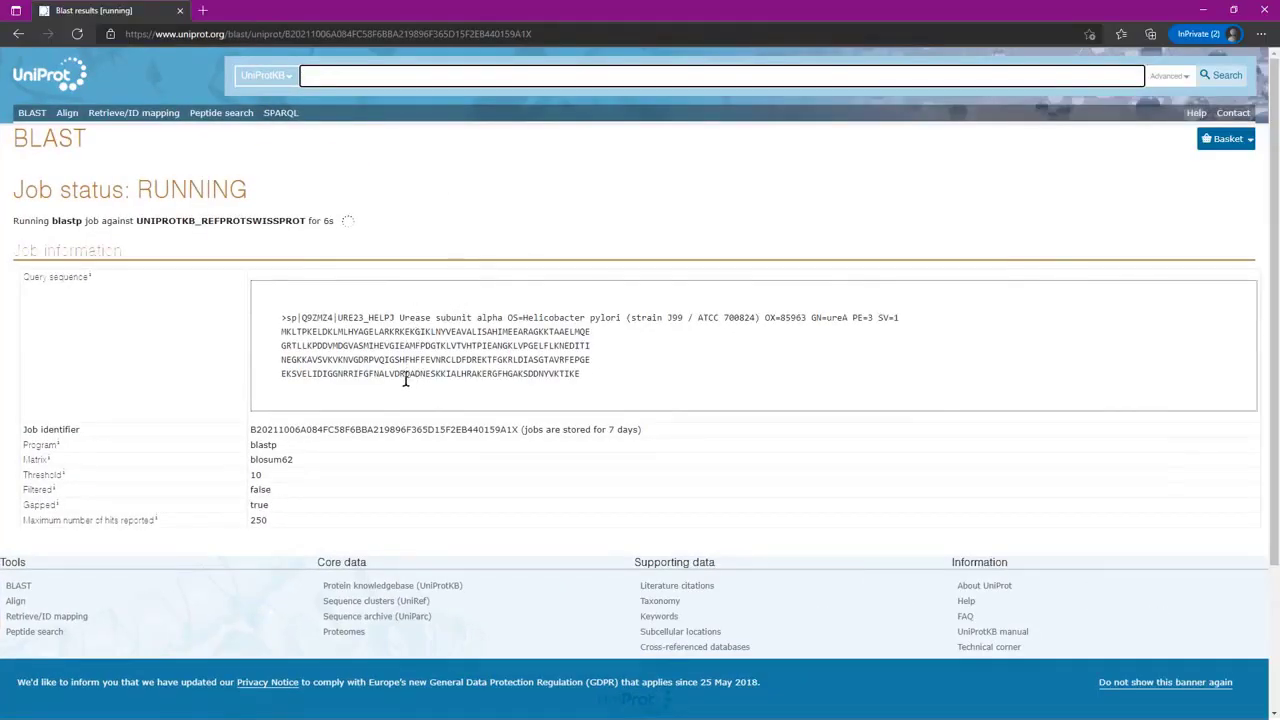
{"action": "left_click_drag", "start_coordinate": [250, 432], "coordinate": [517, 434]}
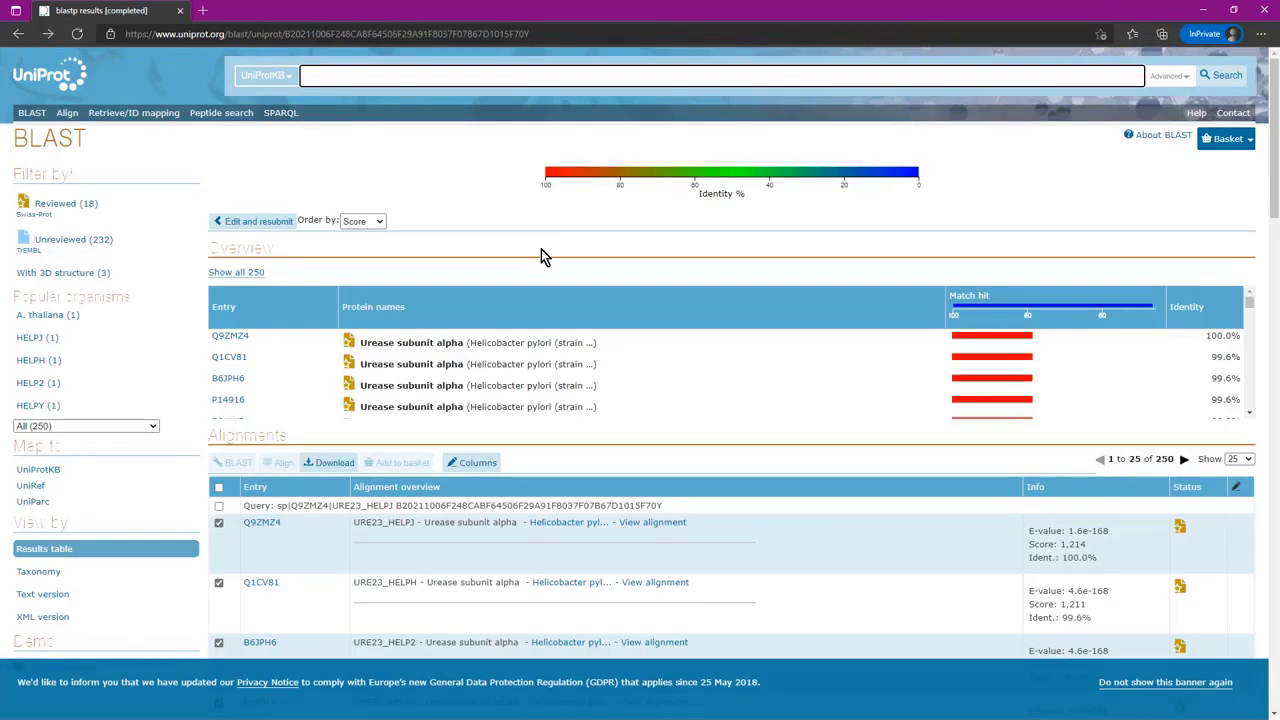
Examine the overview and alignments of the BLAST results, including the E-value, score and identity of the Q9ZMZ4 hit and the top five entries.
{"action": "left_click_drag", "start_coordinate": [272, 247], "coordinate": [205, 253]}
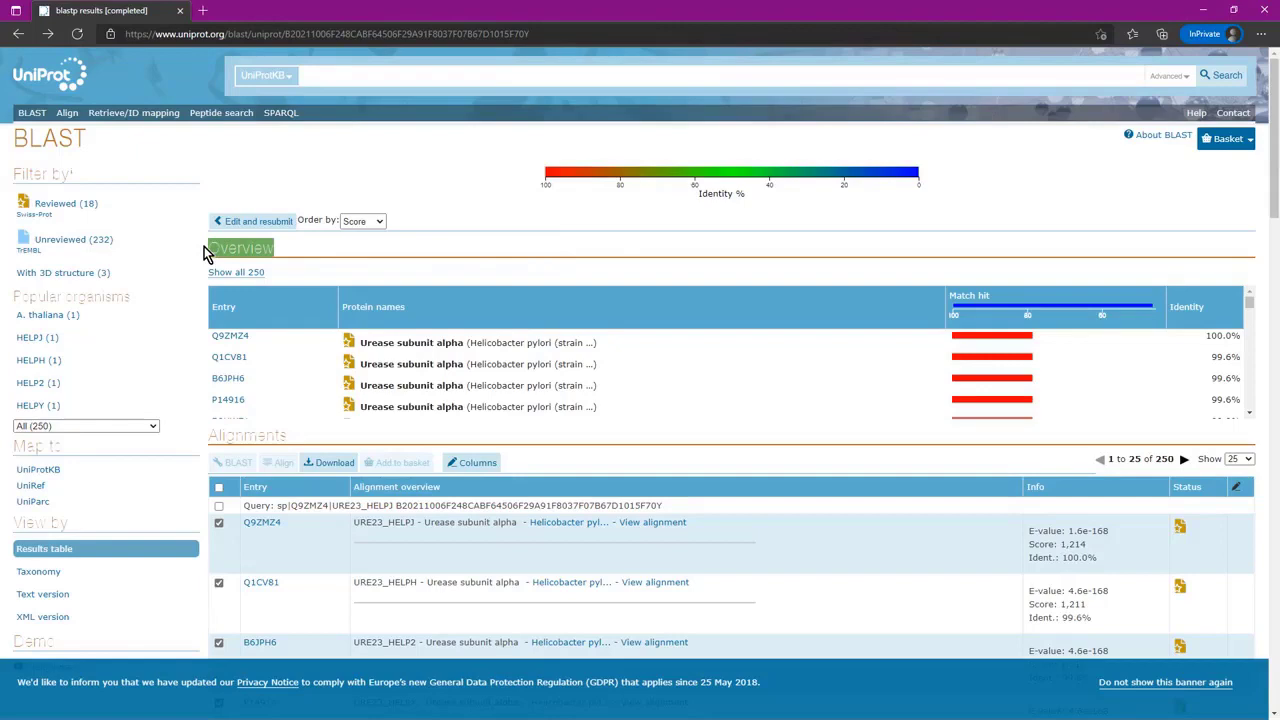
{"action": "scroll", "coordinate": [448, 235], "scroll_direction": "down", "scroll_amount": 3}
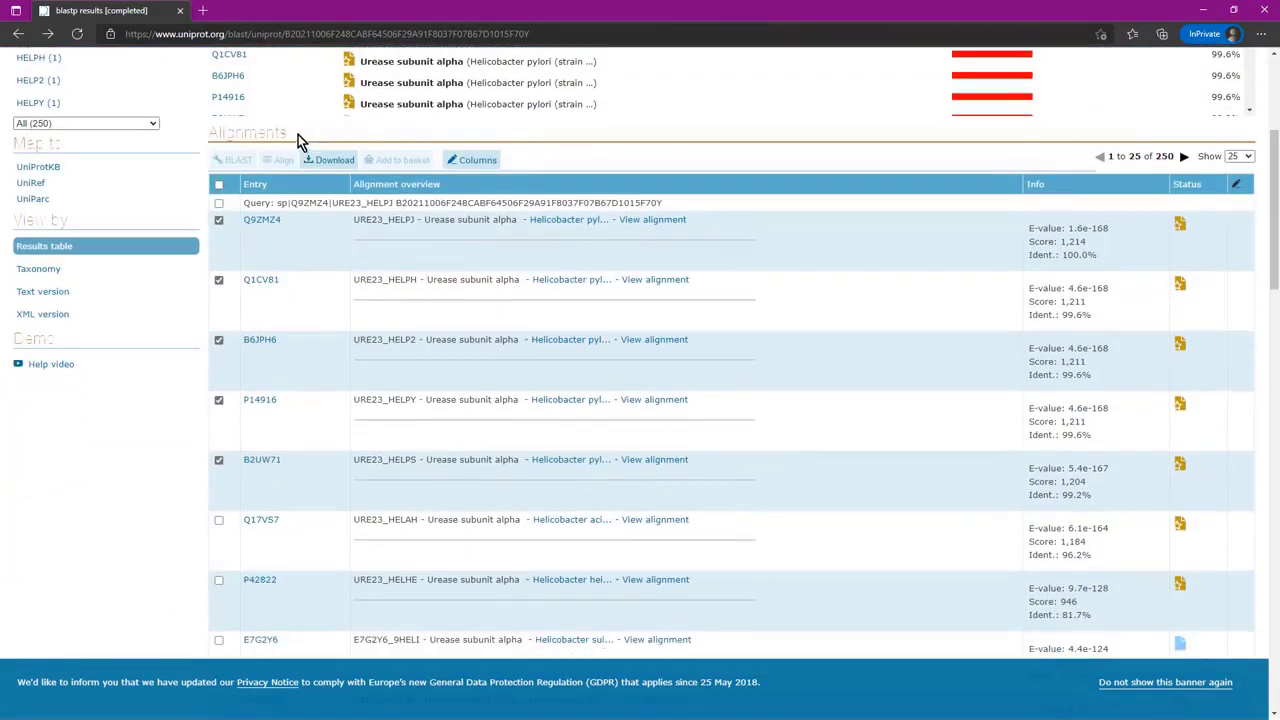
{"action": "left_click_drag", "start_coordinate": [298, 134], "coordinate": [211, 131]}
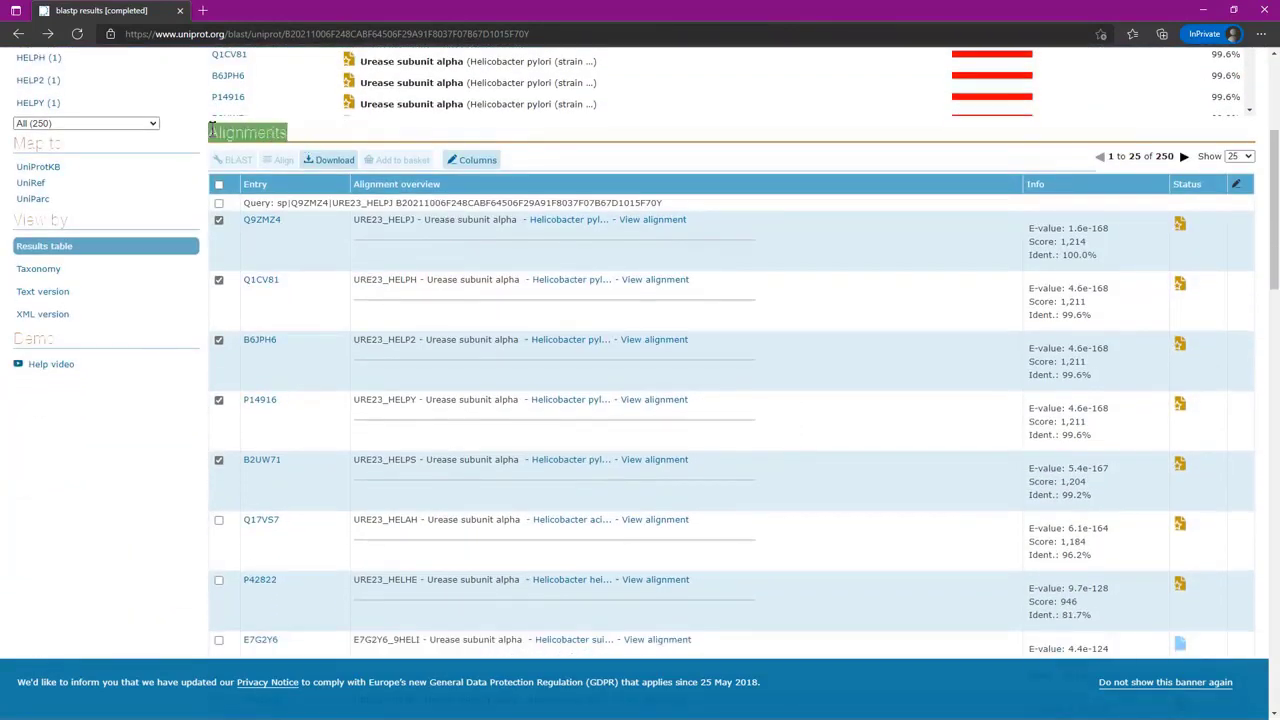
{"action": "left_click", "coordinate": [395, 136]}
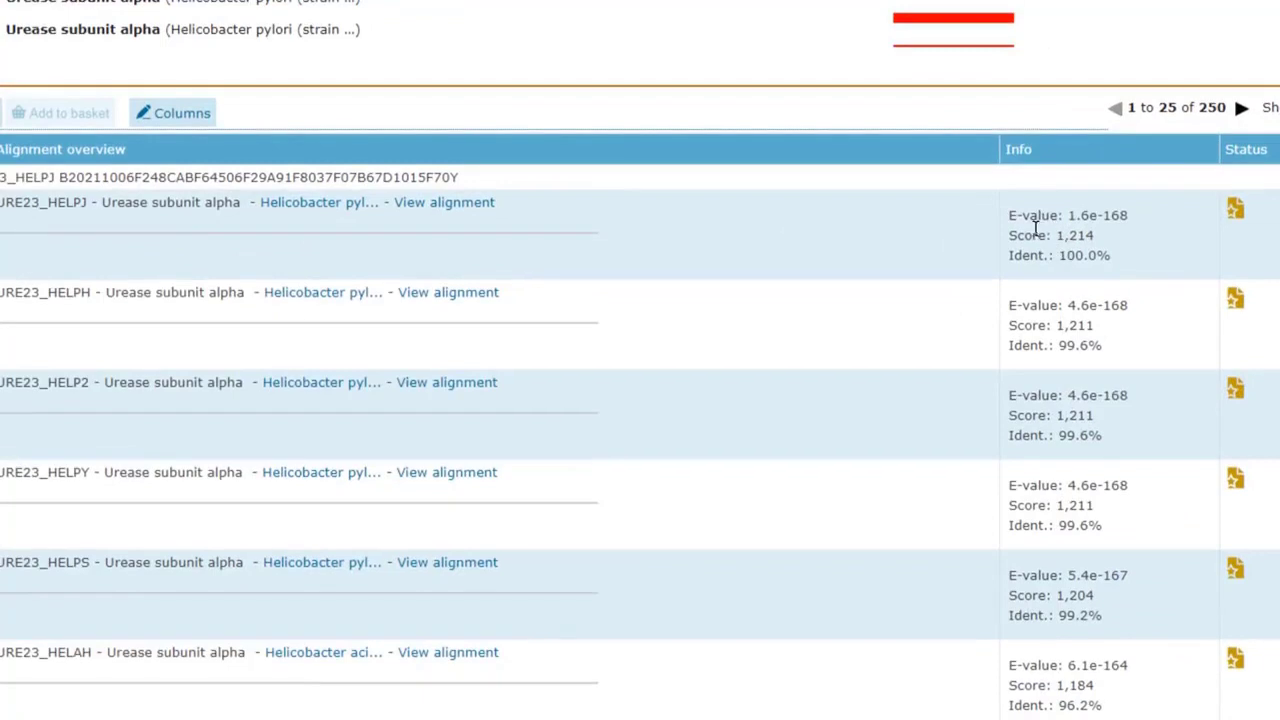
{"action": "left_click_drag", "start_coordinate": [1008, 216], "coordinate": [1127, 218]}
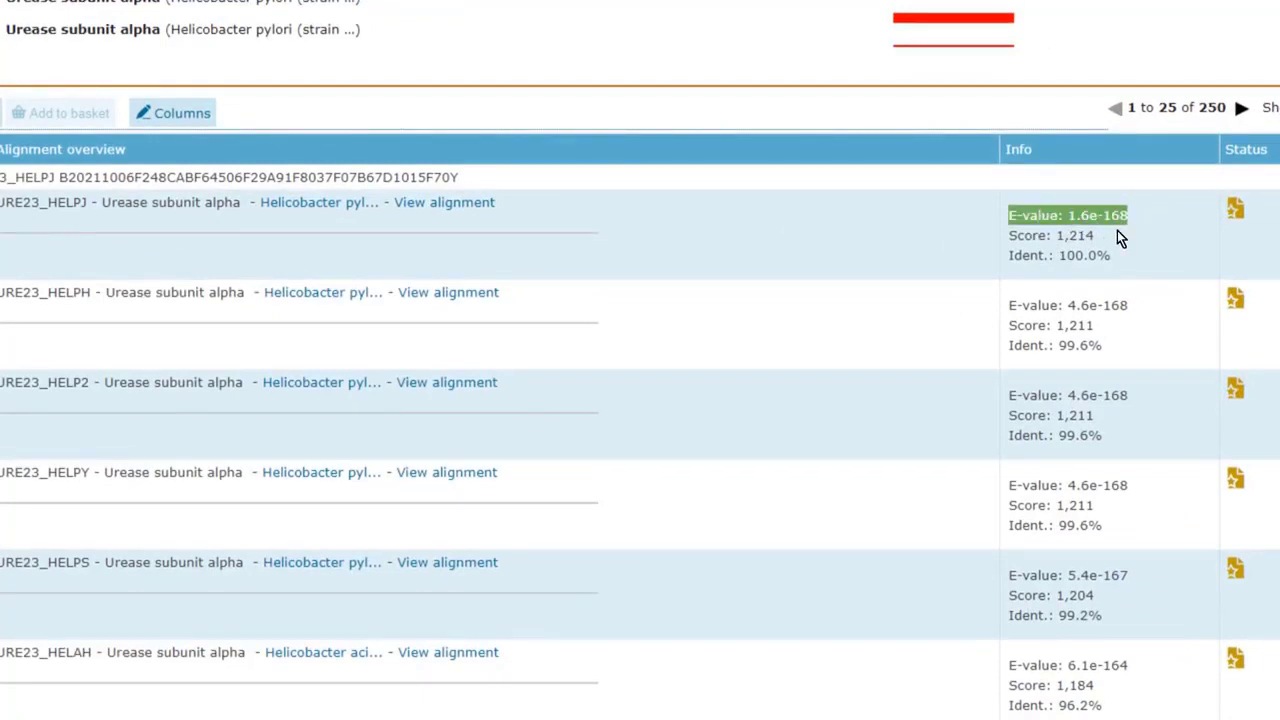
{"action": "left_click", "coordinate": [1030, 243]}
{"action": "left_click_drag", "start_coordinate": [1009, 236], "coordinate": [1100, 240]}
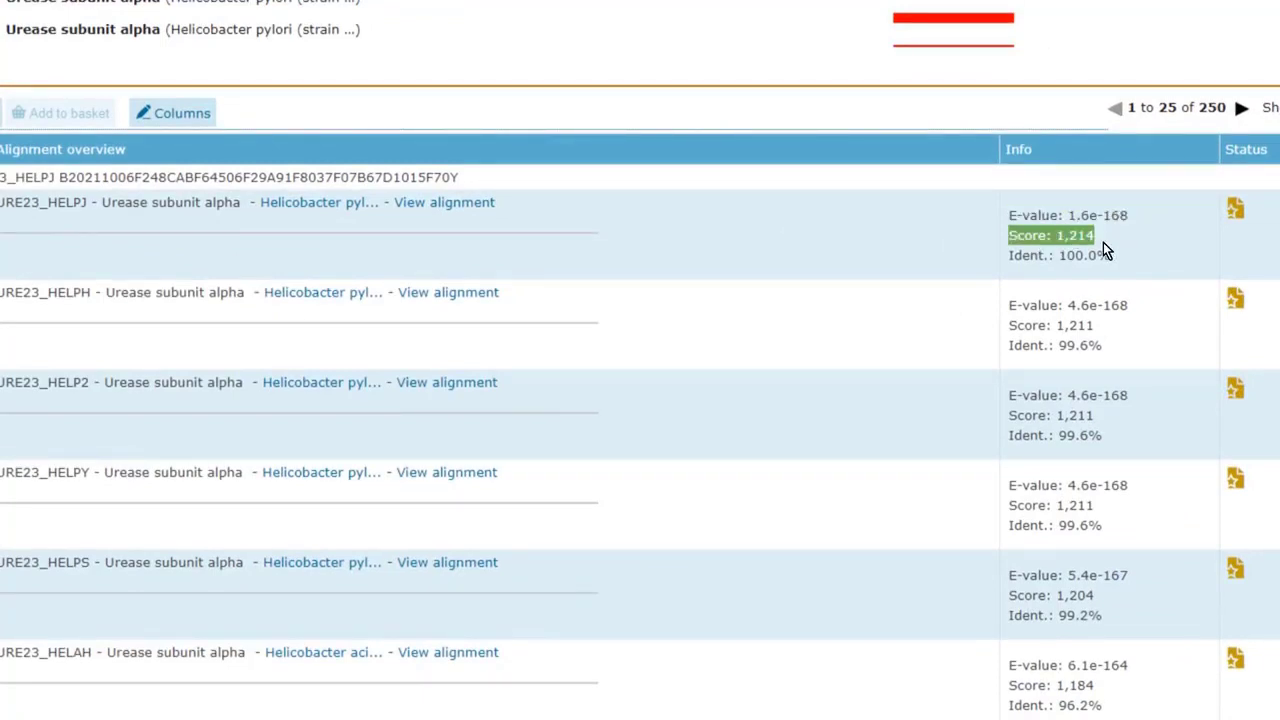
{"action": "left_click_drag", "start_coordinate": [1008, 256], "coordinate": [1097, 254]}
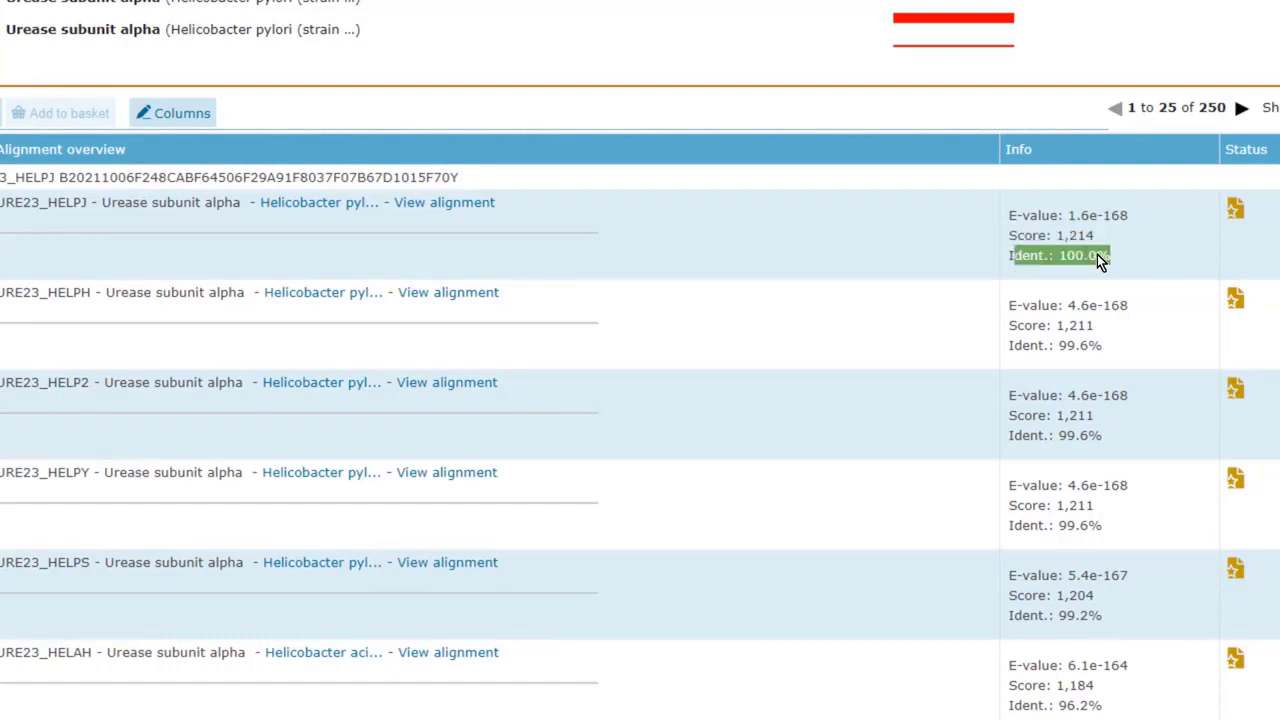
{"action": "left_click", "coordinate": [1015, 252]}
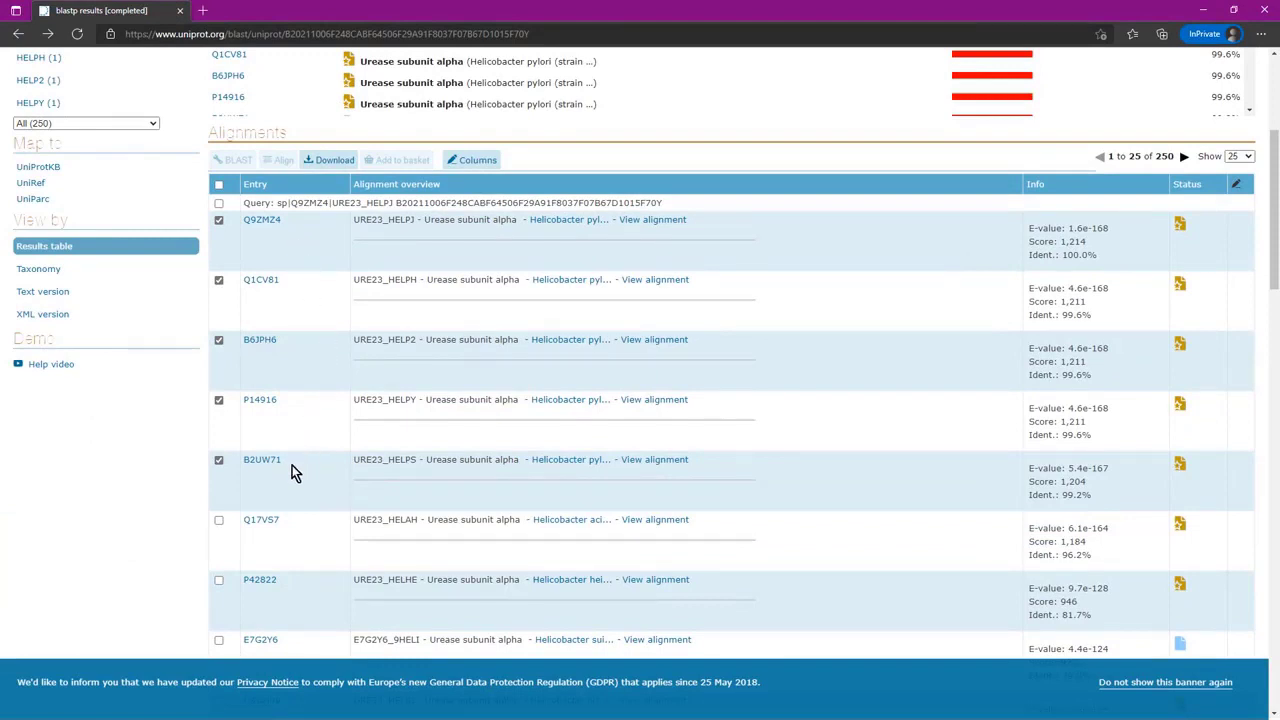
{"action": "left_click_drag", "start_coordinate": [293, 466], "coordinate": [313, 252]}
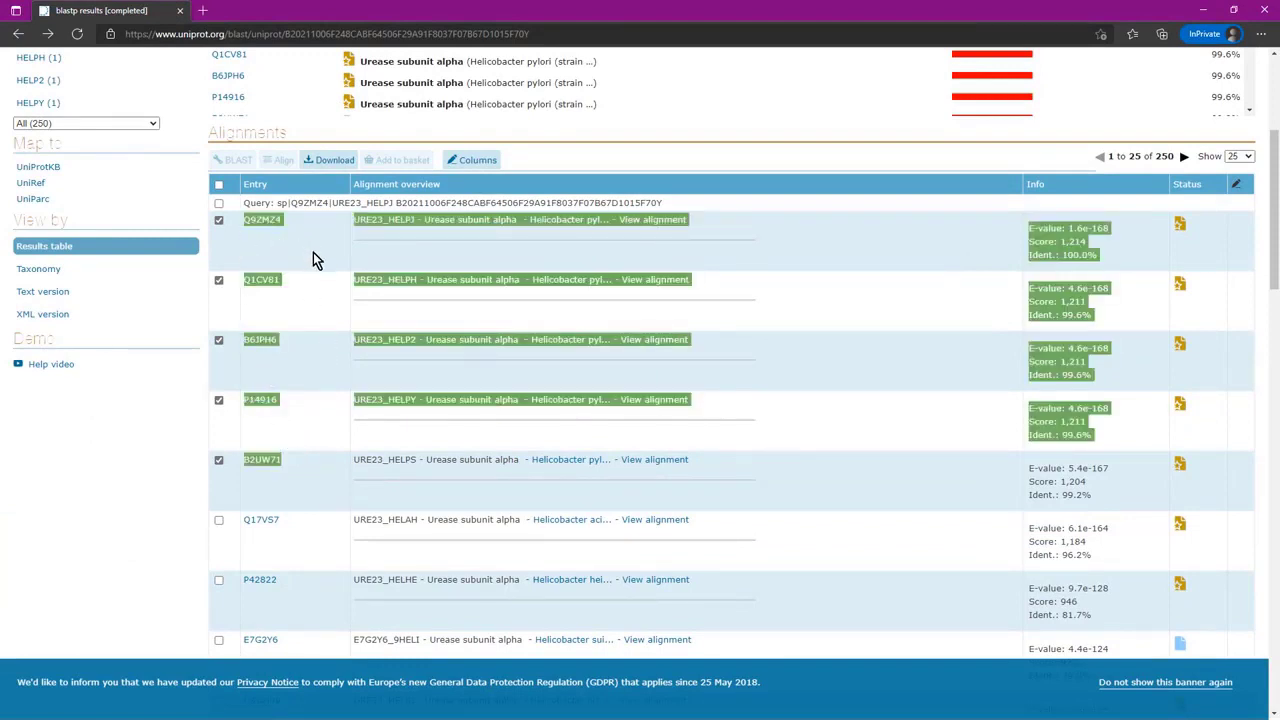
{"action": "left_click", "coordinate": [313, 252]}
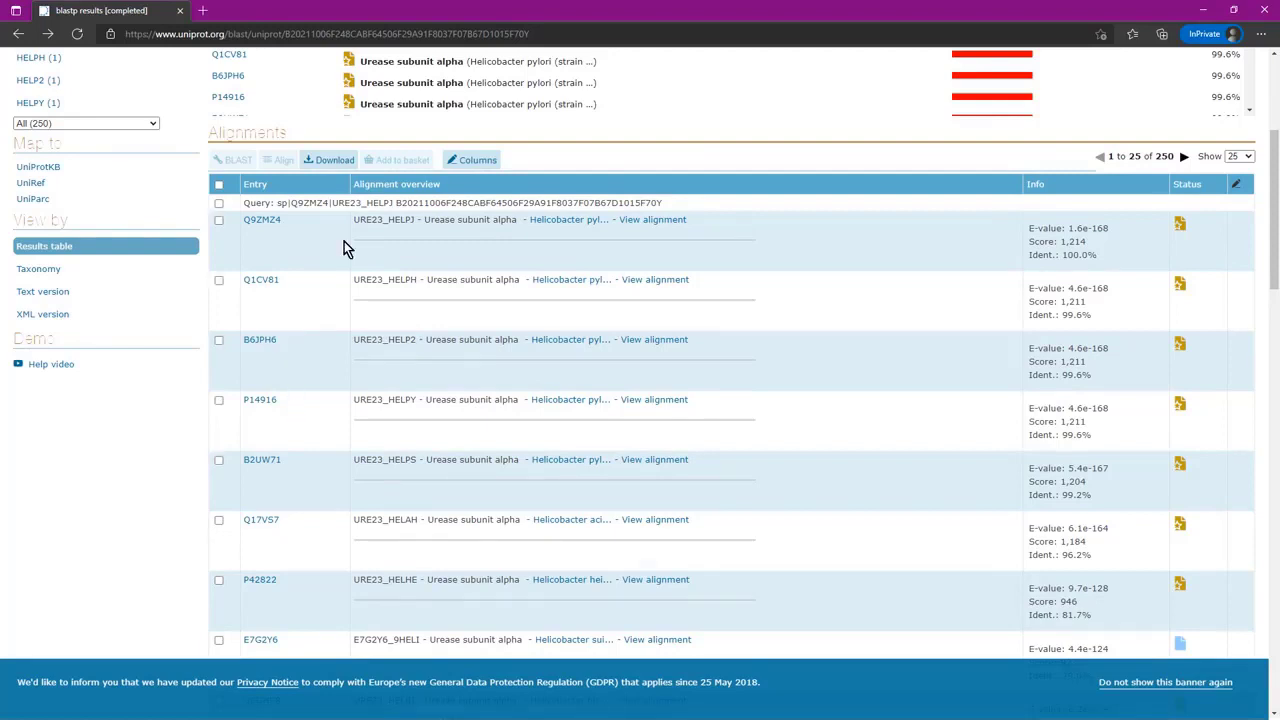
Select the BLAST hits Q9ZMZ4, Q1CV81, B6JPH6, P14916 and B2UW71 in the alignments table.
{"action": "left_click", "coordinate": [219, 221]}
{"action": "left_click", "coordinate": [221, 301]}
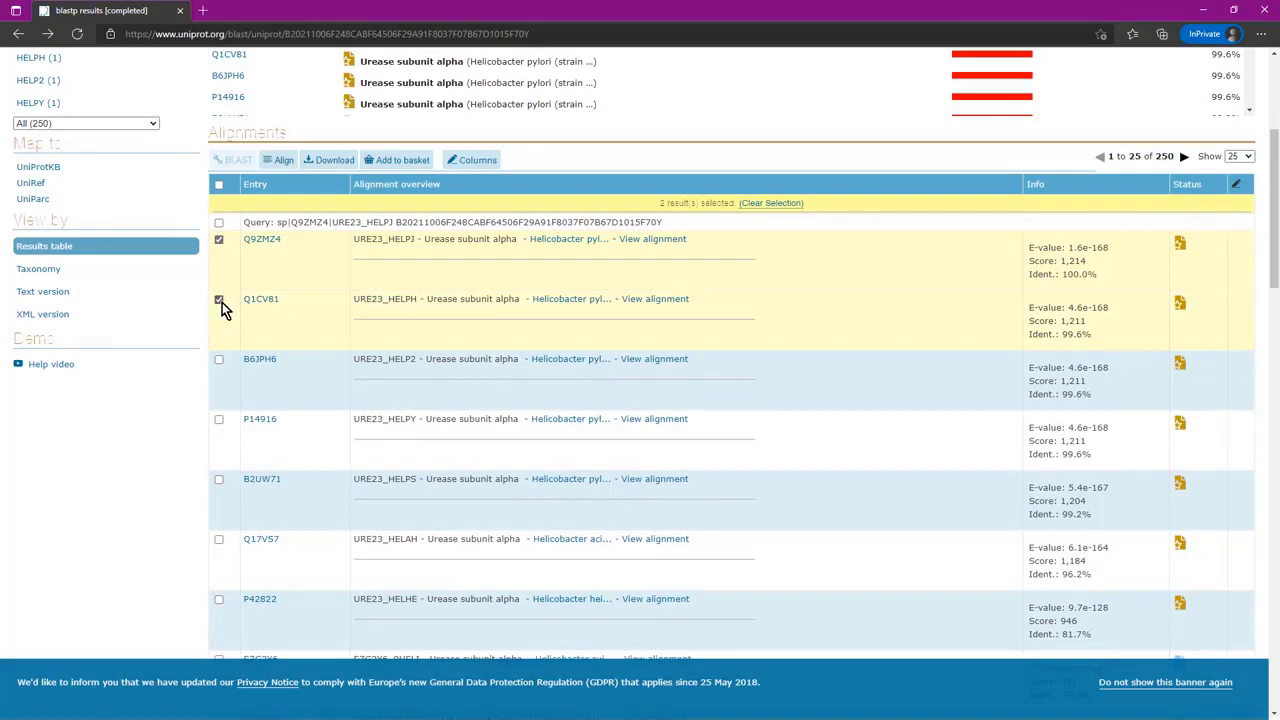
{"action": "left_click", "coordinate": [220, 361]}
{"action": "left_click", "coordinate": [221, 420]}
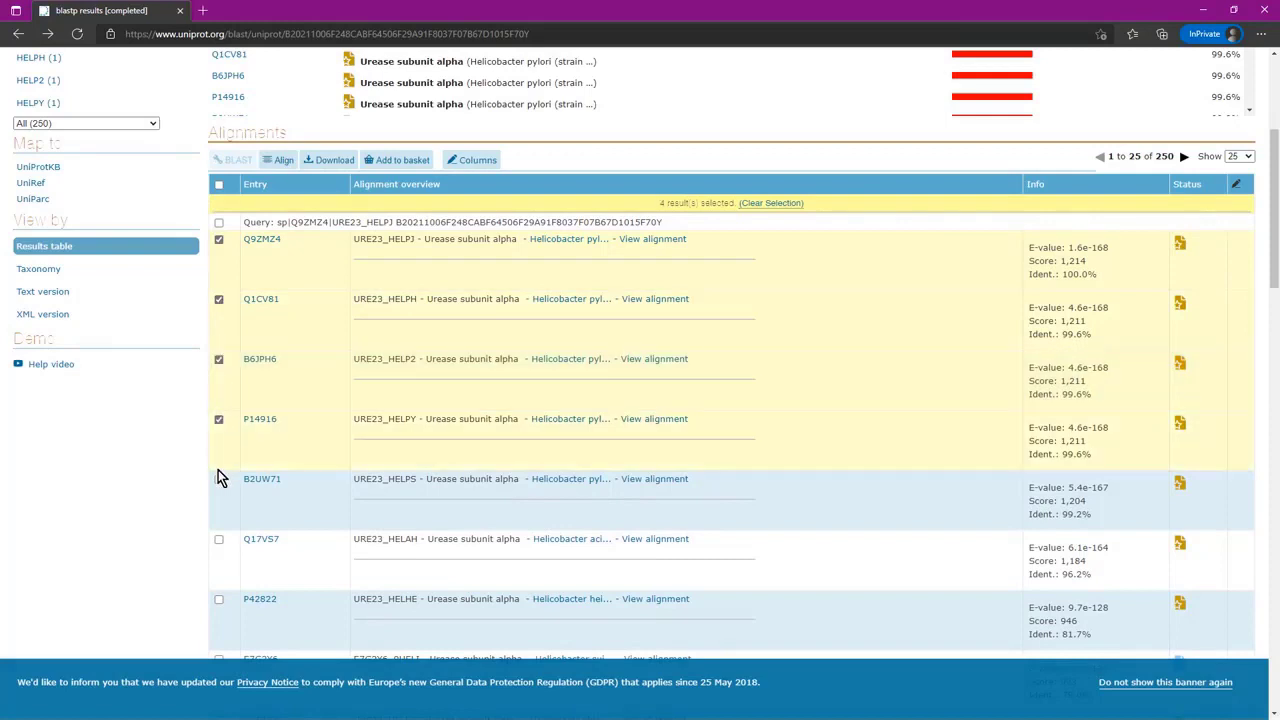
{"action": "left_click", "coordinate": [219, 480]}
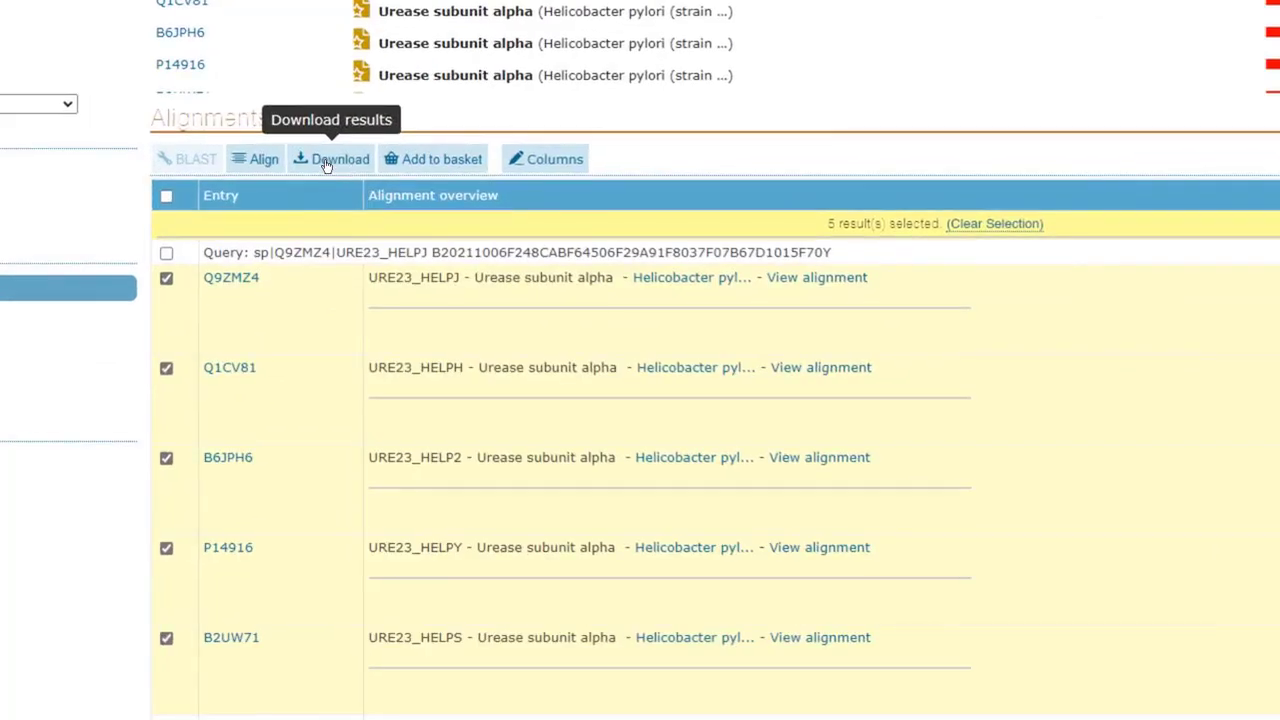
Export the selected hits as uncompressed FASTA and save the sequences to Downloads with the file extension changed to .fasta.
{"action": "left_click", "coordinate": [326, 163]}
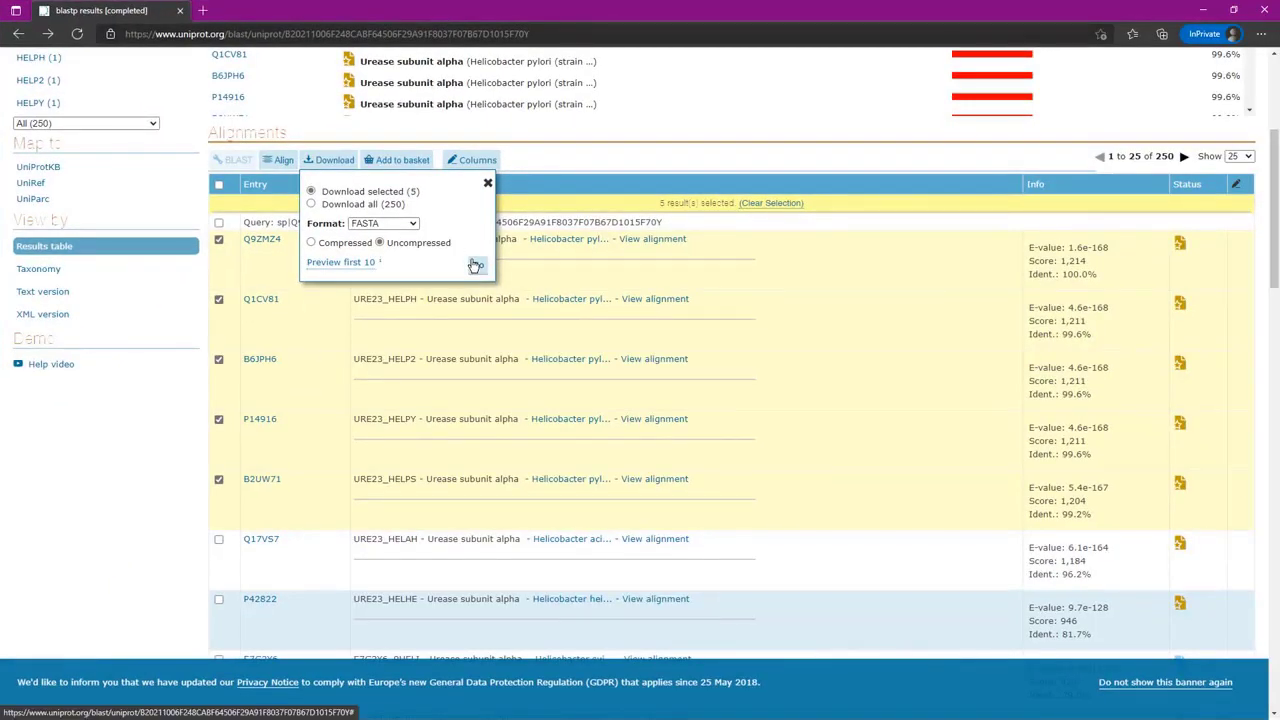
{"action": "left_click", "coordinate": [476, 265]}
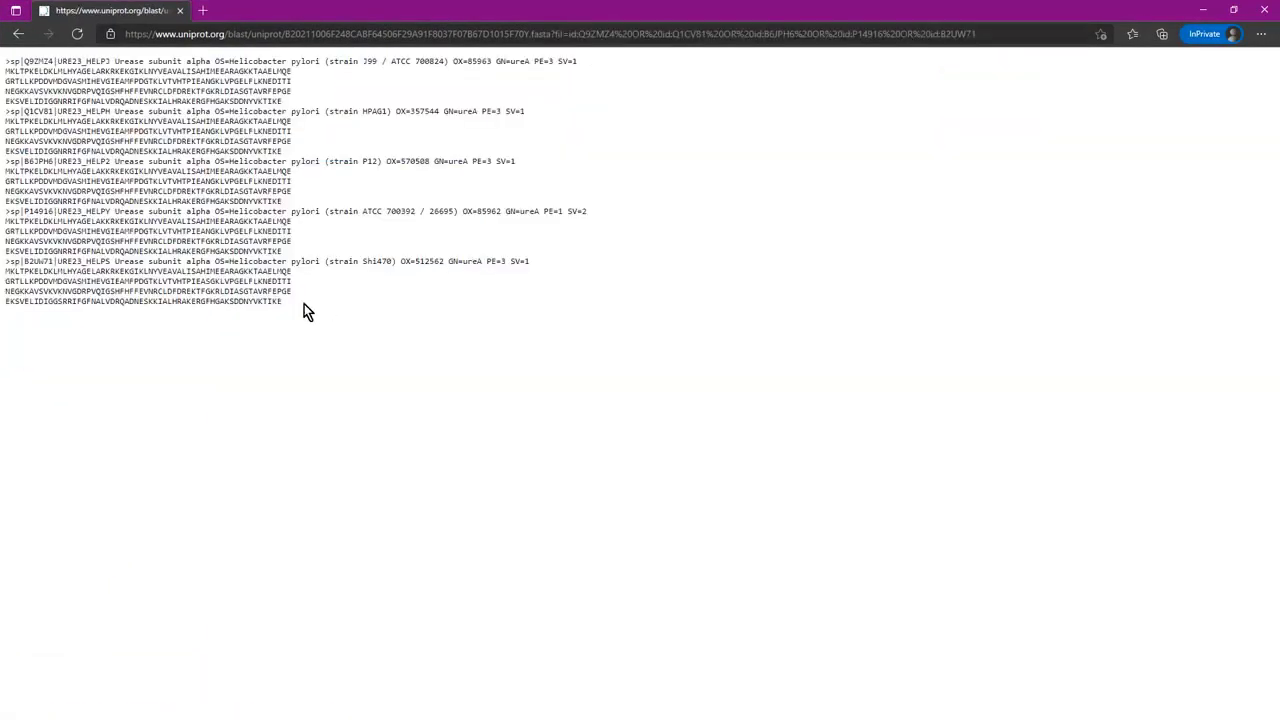
{"action": "right_click", "coordinate": [592, 142]}
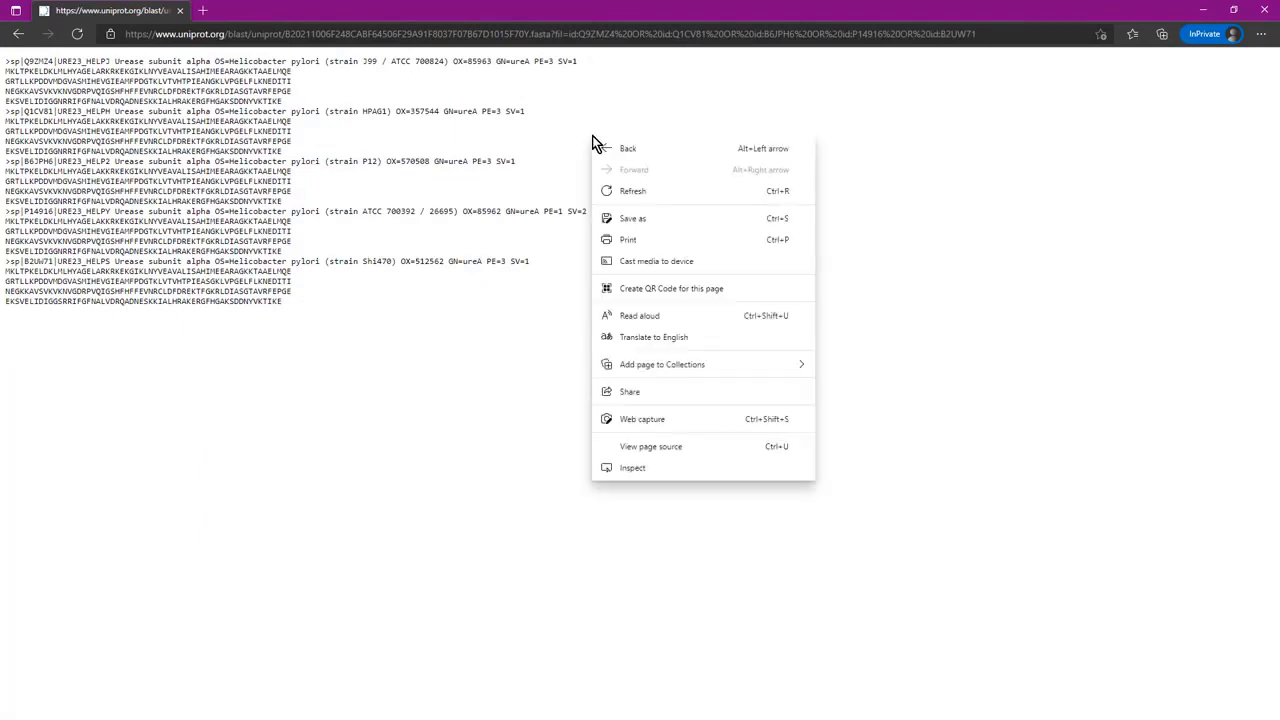
{"action": "left_click", "coordinate": [634, 218]}
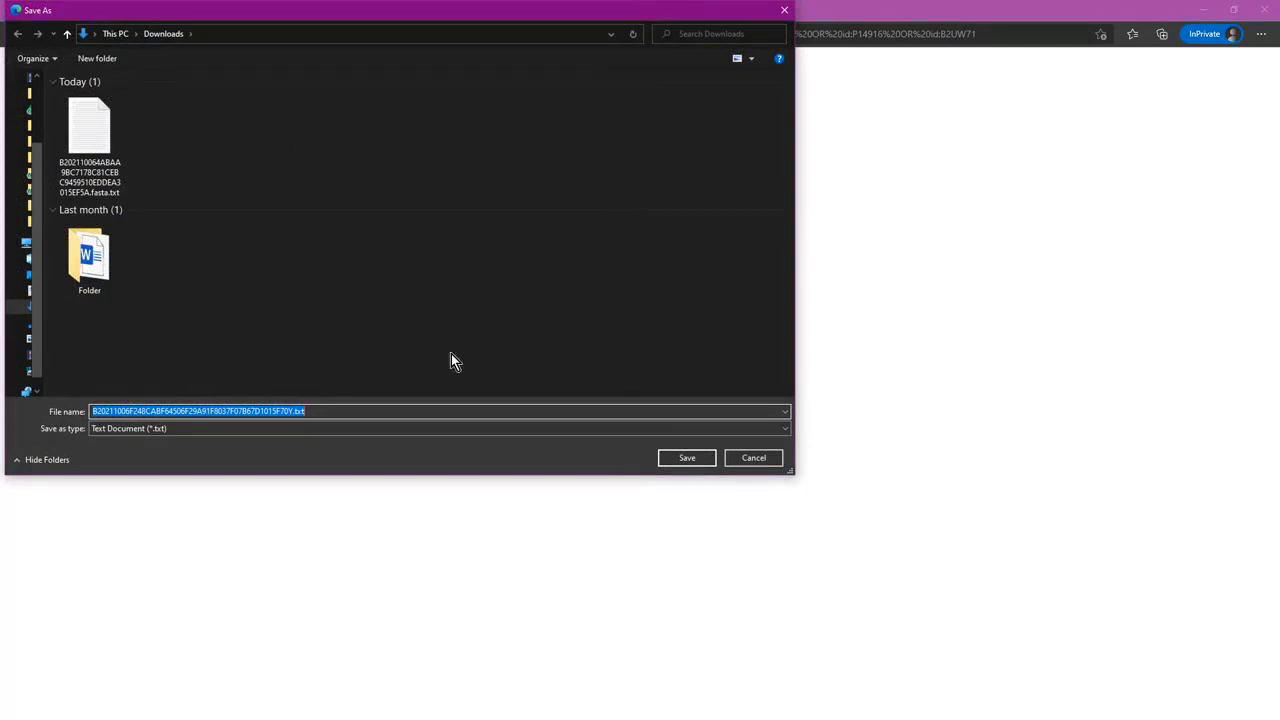
{"action": "left_click", "coordinate": [342, 406]}
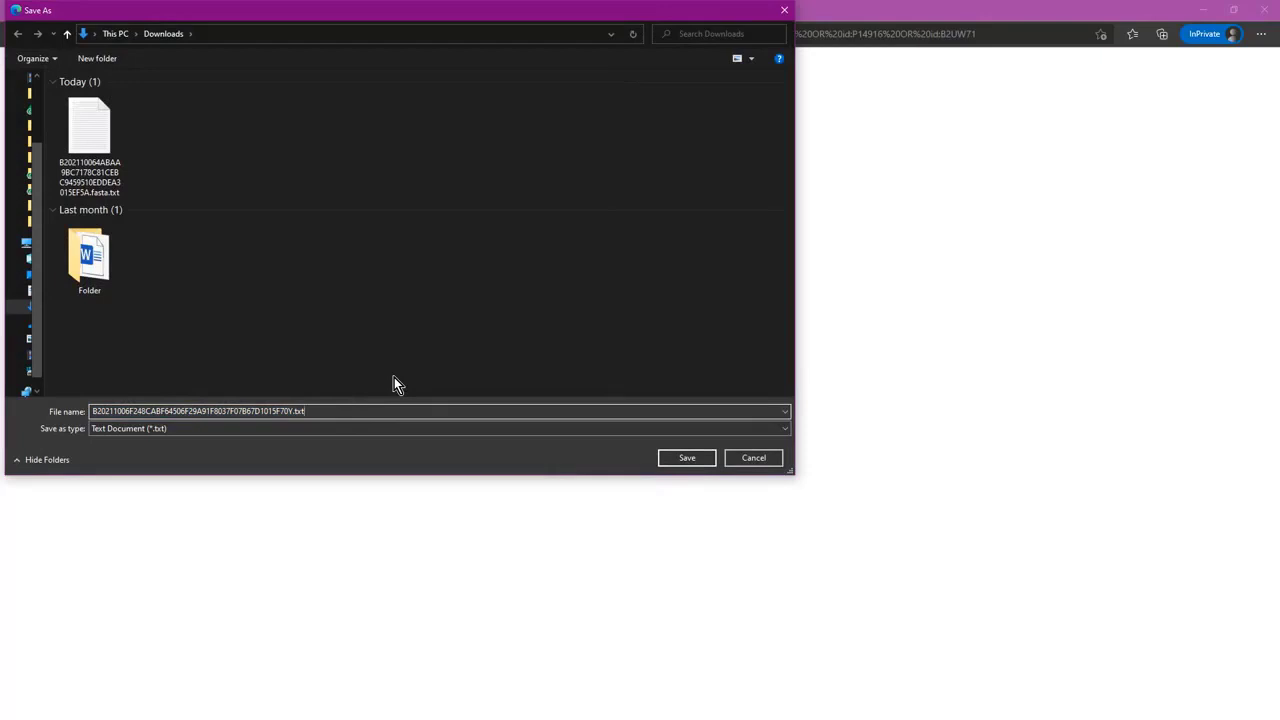
{"action": "key", "text": "BackSpace"}
{"action": "key", "text": "BackSpace"}
{"action": "key", "text": "BackSpace"}
{"action": "type", "text": "fasta"}
{"action": "left_click", "coordinate": [684, 460]}
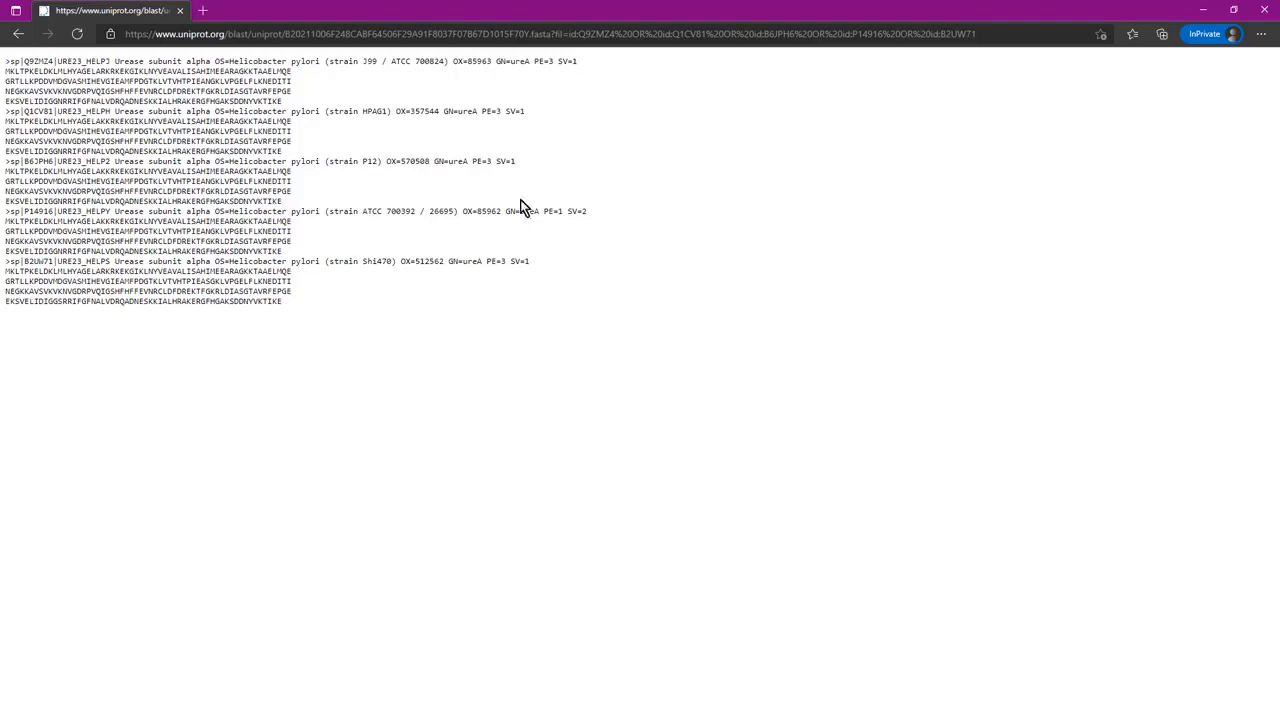
{"action": "left_click", "coordinate": [205, 11]}
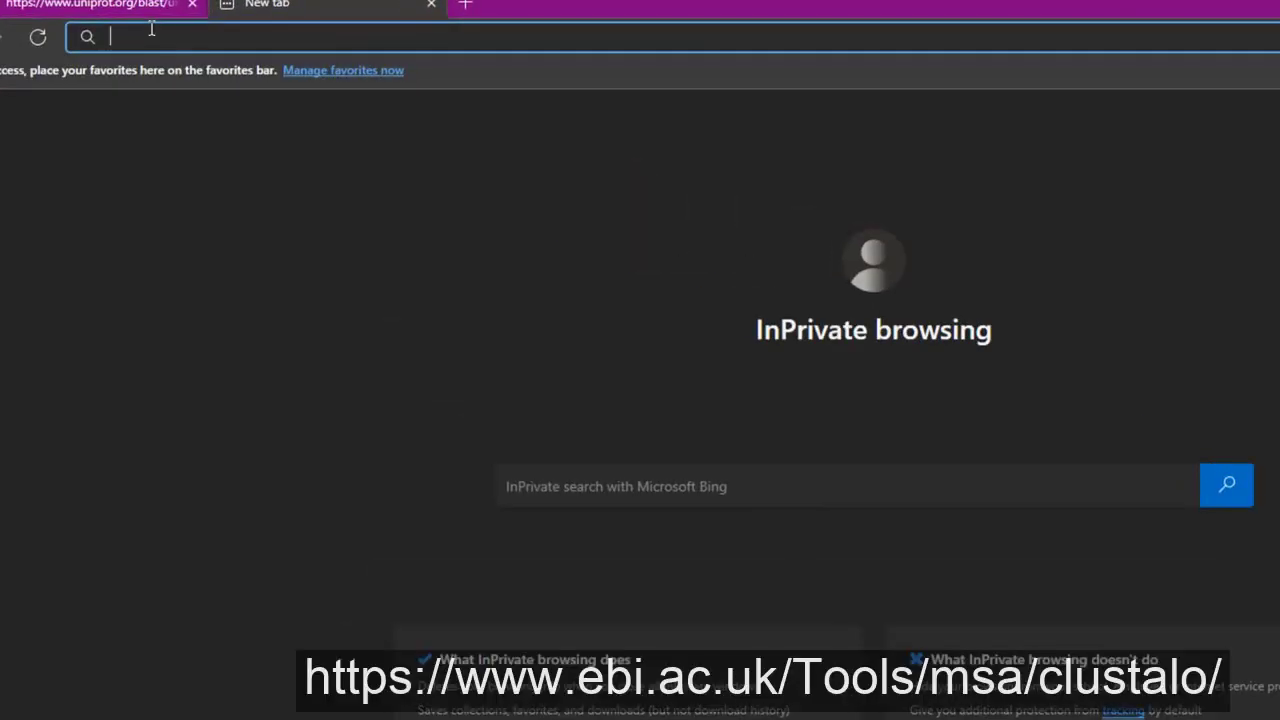
{"action": "type", "text": "w"}
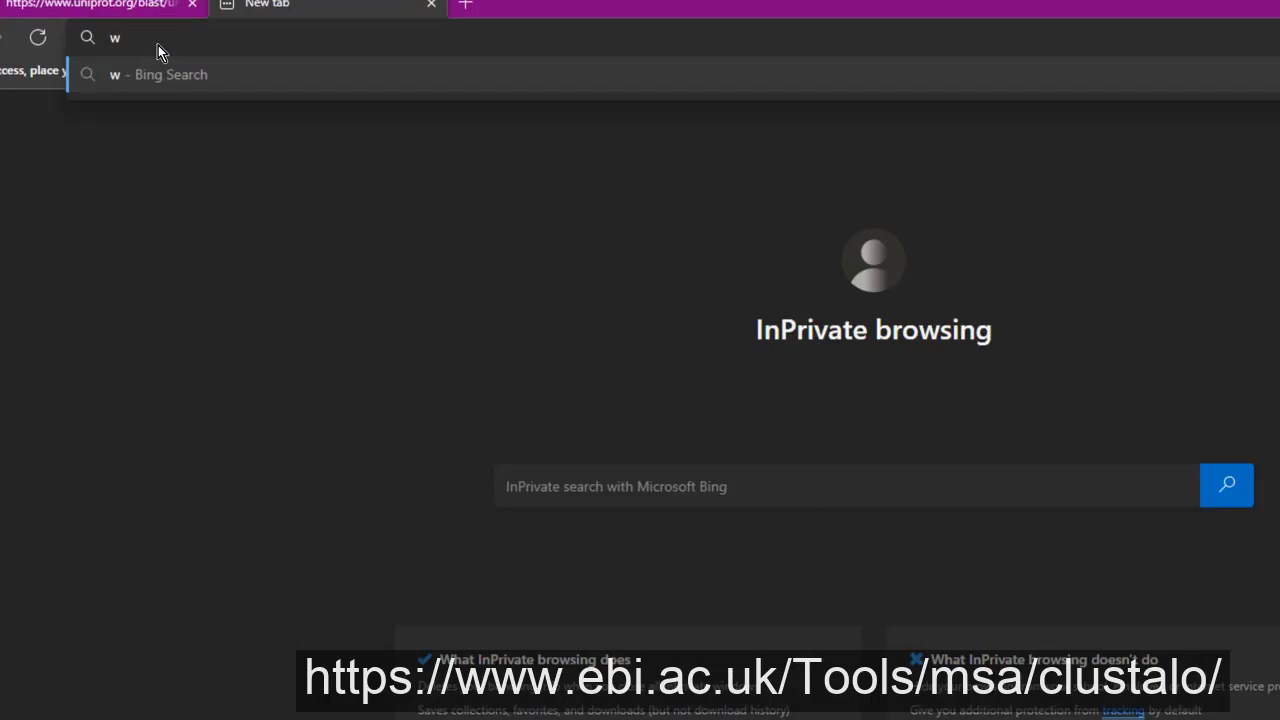
{"action": "type", "text": "ww.ebi.ac.u"}
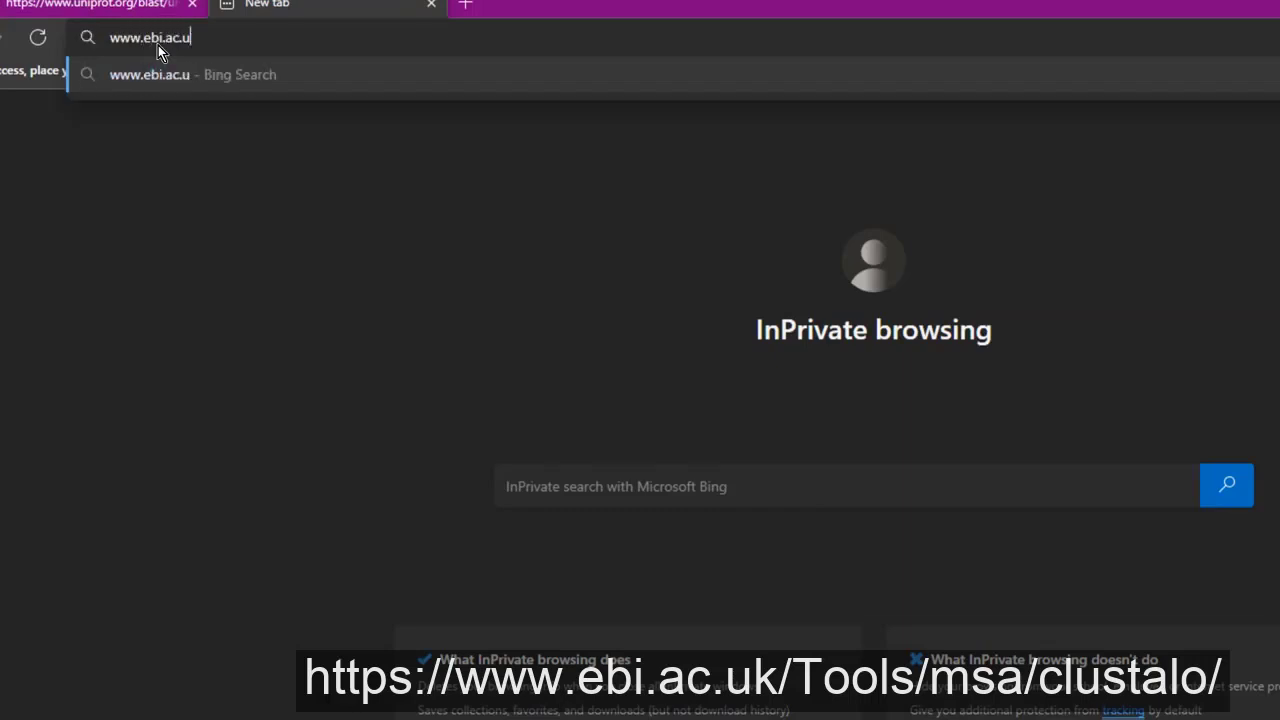
{"action": "type", "text": "k/tools"}
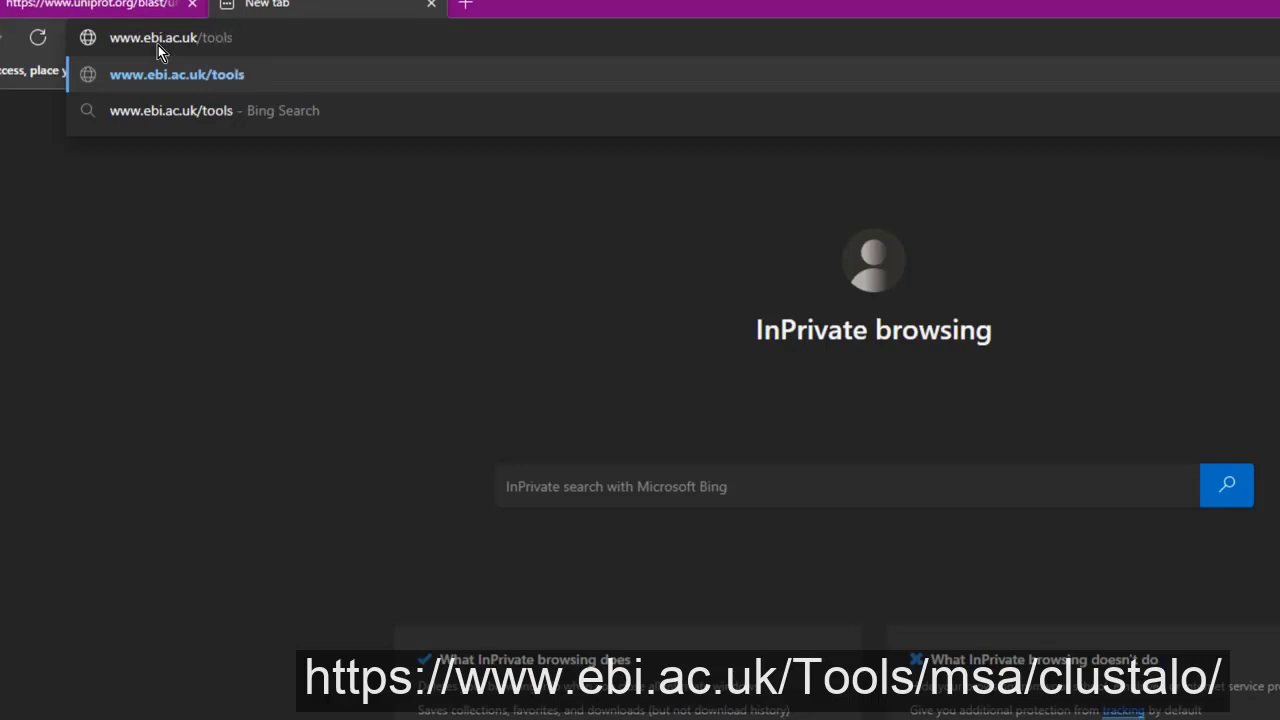
{"action": "type", "text": "/msa/clusta"}
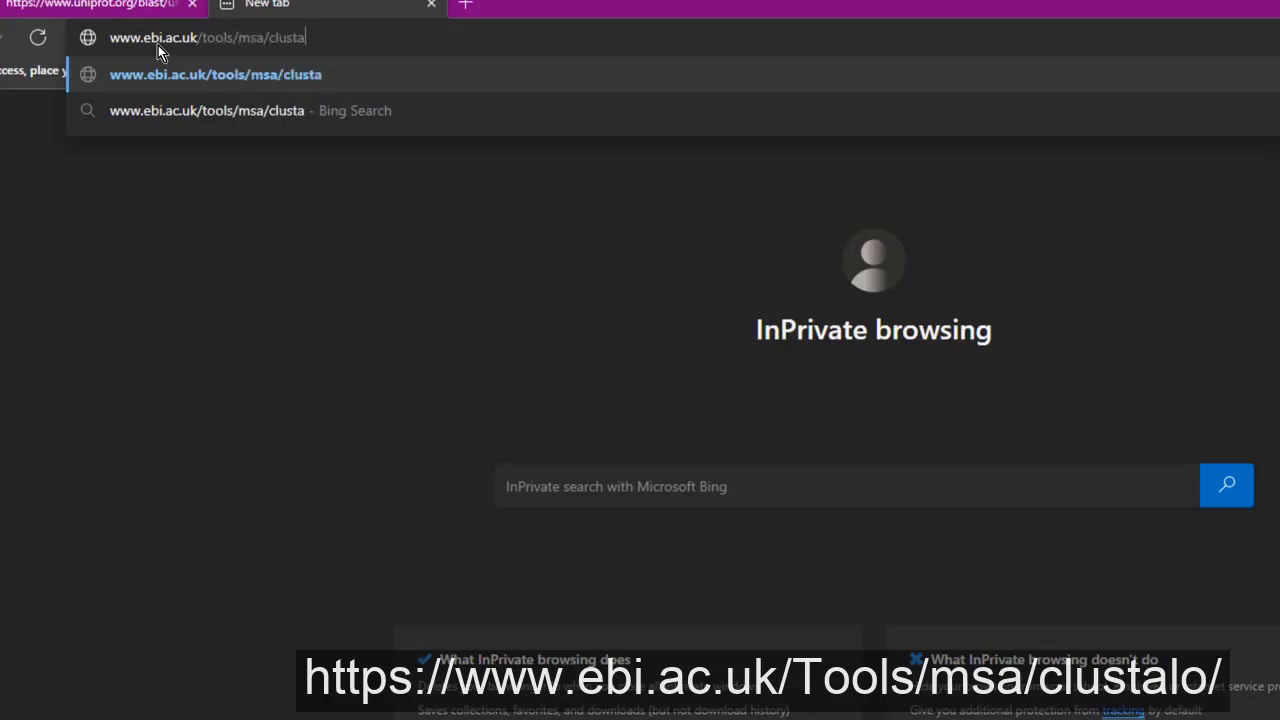
{"action": "type", "text": "lo/"}
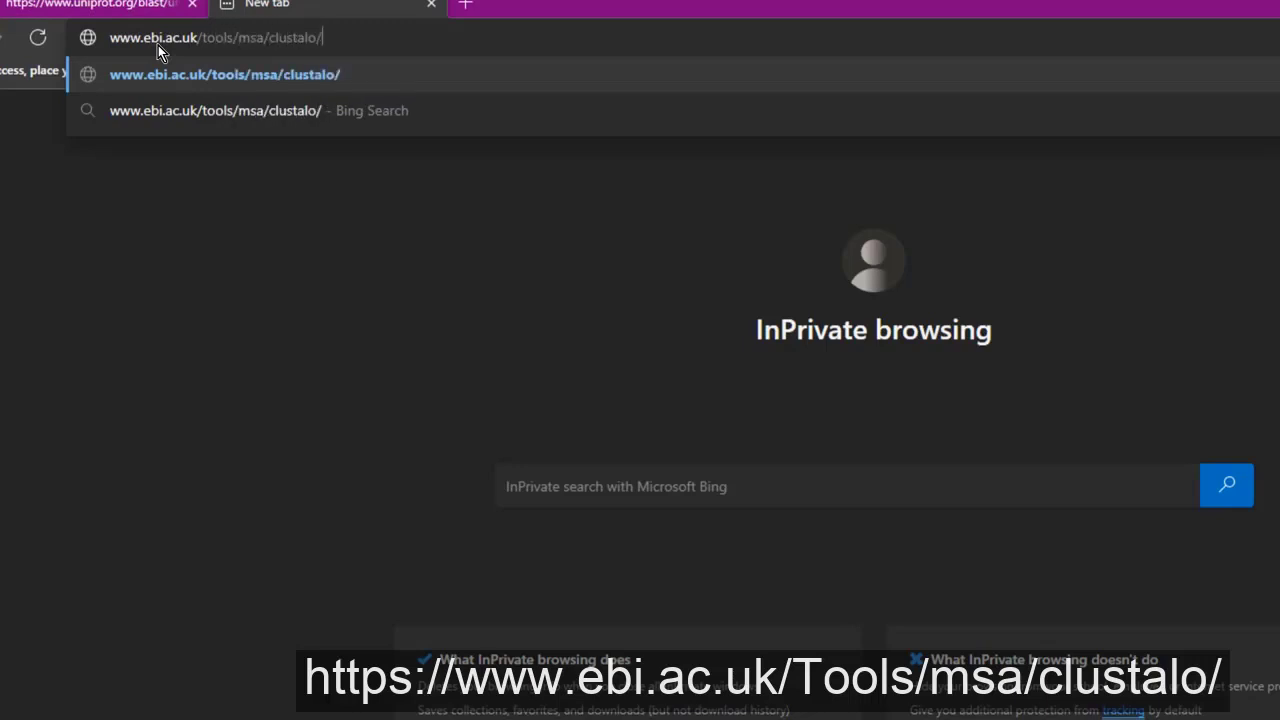
{"action": "key", "text": "Return"}
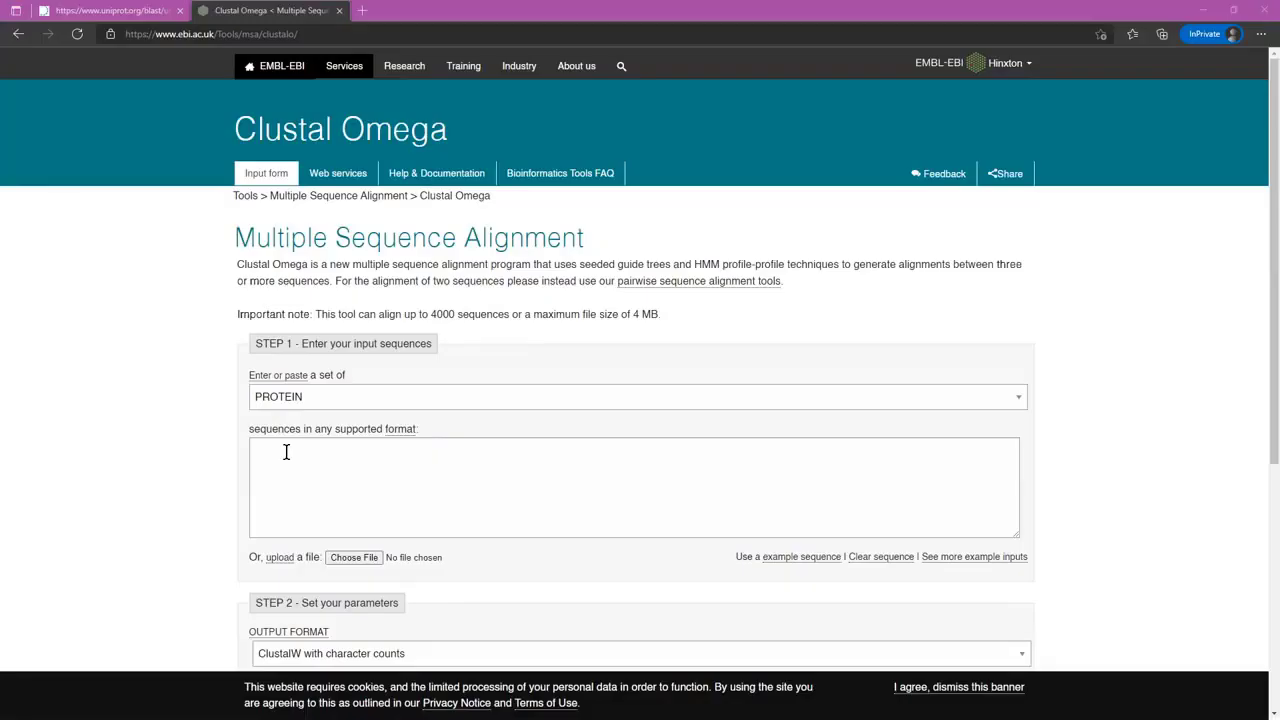
Paste the copied FASTA protein sequences as alignment input and submit the job with the ClustalW with character counts output format.
{"action": "left_click", "coordinate": [491, 483]}
{"action": "key", "text": "ctrl+v"}
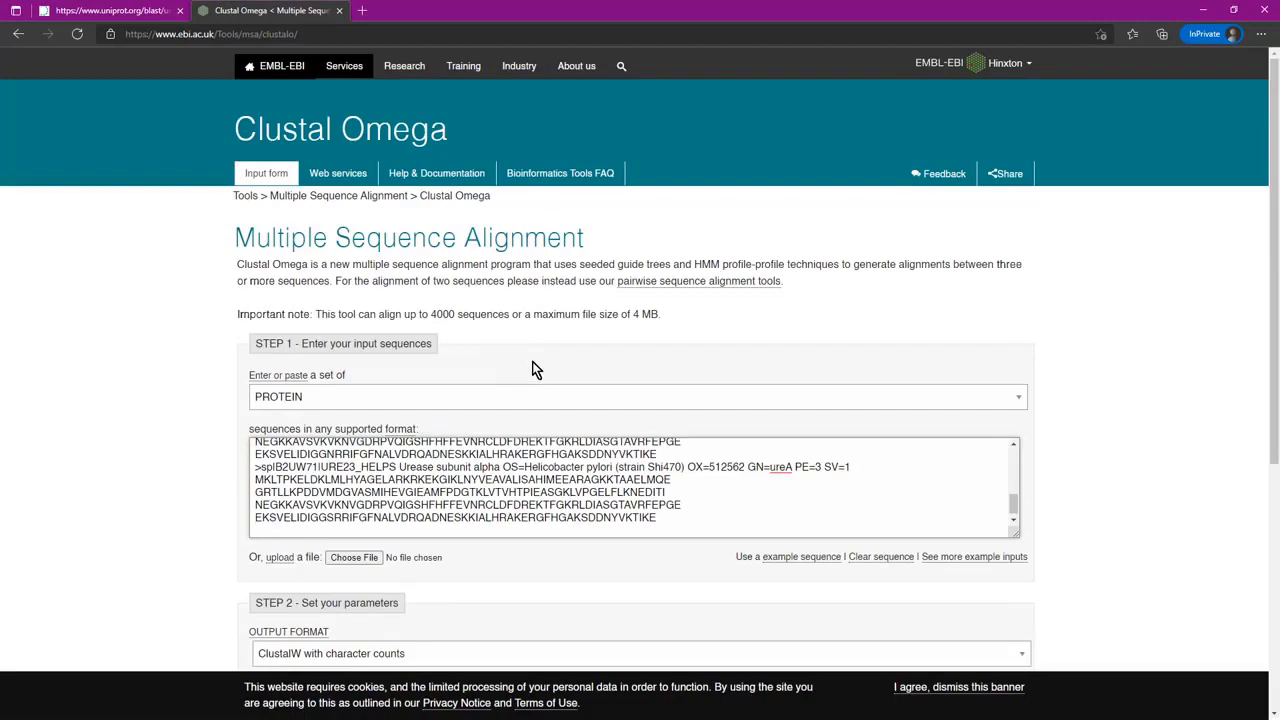
{"action": "scroll", "coordinate": [530, 366], "scroll_direction": "down", "scroll_amount": 2}
{"action": "scroll", "coordinate": [533, 357], "scroll_direction": "down", "scroll_amount": 1}
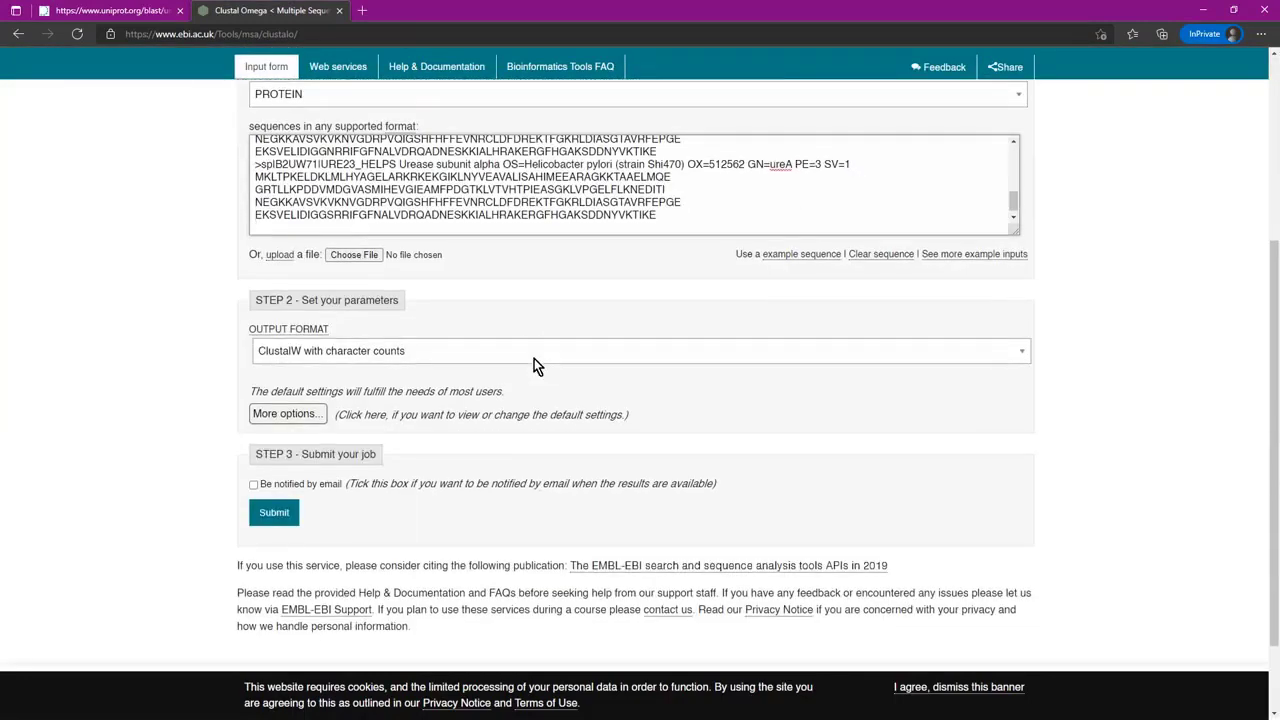
{"action": "left_click", "coordinate": [279, 516]}
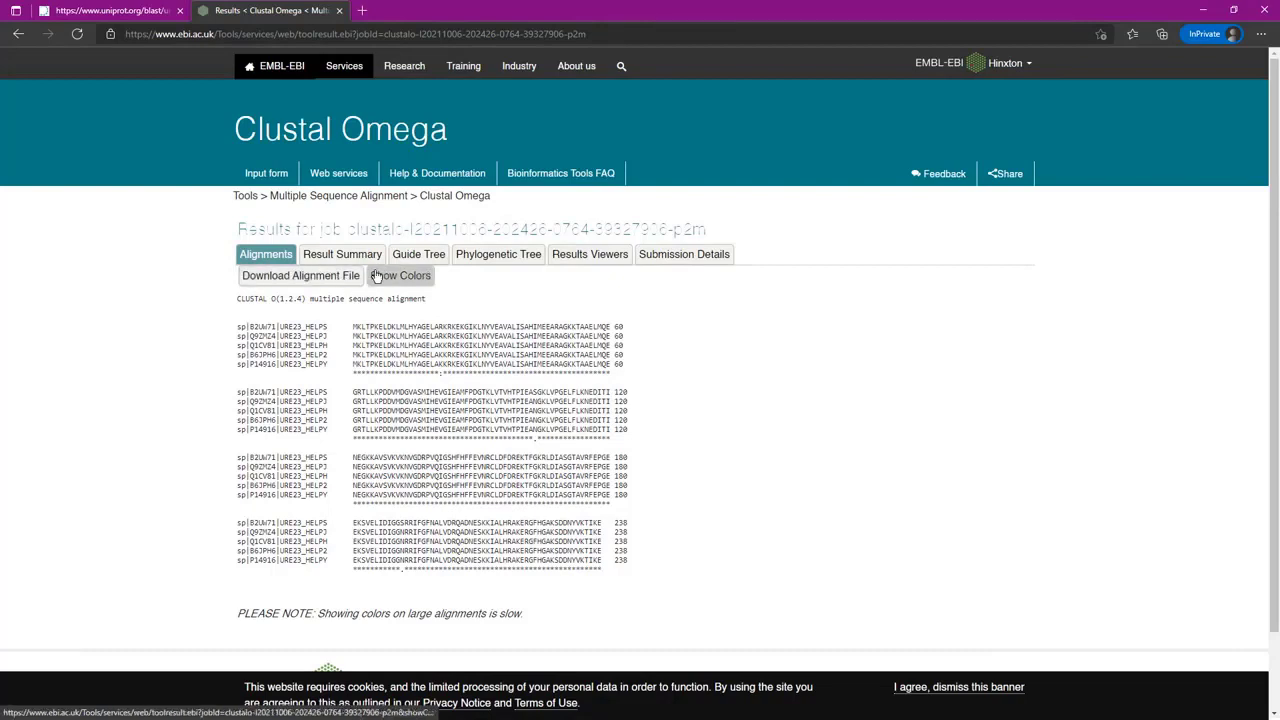
Open the phylogenetic tree of the alignment and highlight the B2UW71 and Q9ZMZ4 leaf labels.
{"action": "left_click", "coordinate": [513, 257]}
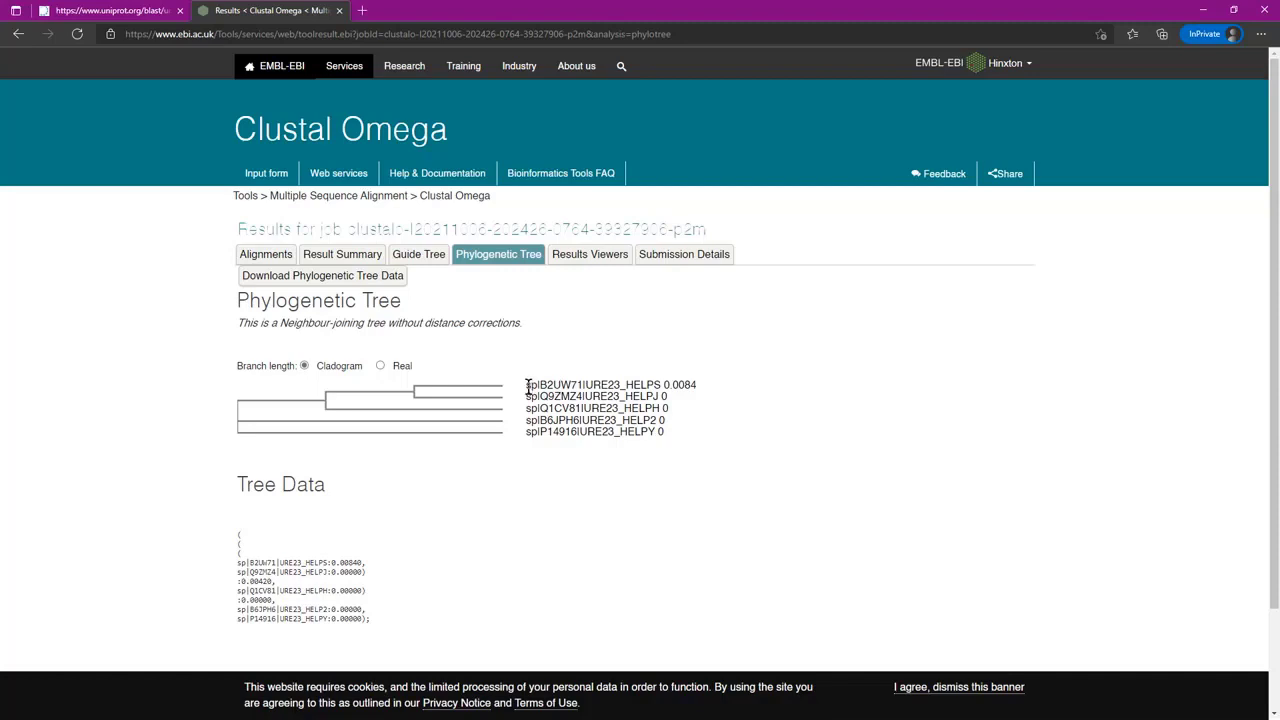
{"action": "mouse_move", "coordinate": [527, 386]}
{"action": "left_mouse_down"}
{"action": "mouse_move", "coordinate": [675, 408]}
{"action": "mouse_move", "coordinate": [528, 398]}
{"action": "left_mouse_up"}
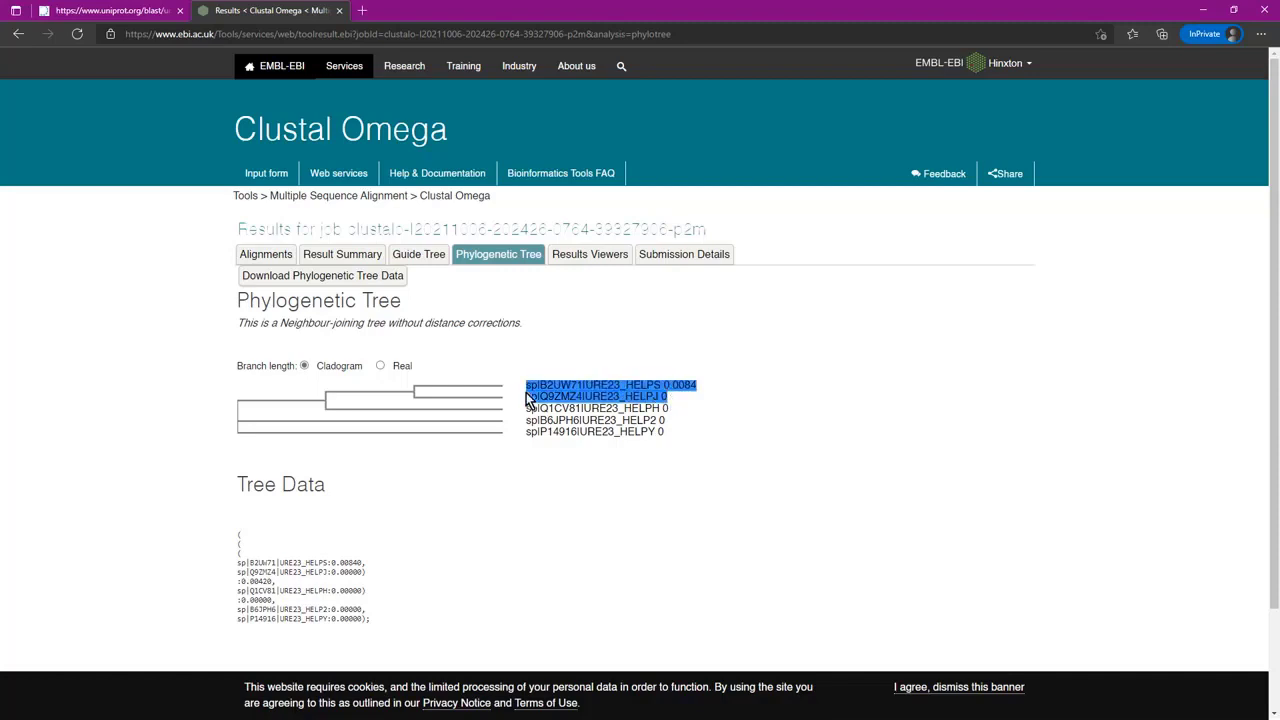
Clear the highlighting on the tree labels and open uniprot.org in a new browser tab.
{"action": "left_click", "coordinate": [515, 390]}
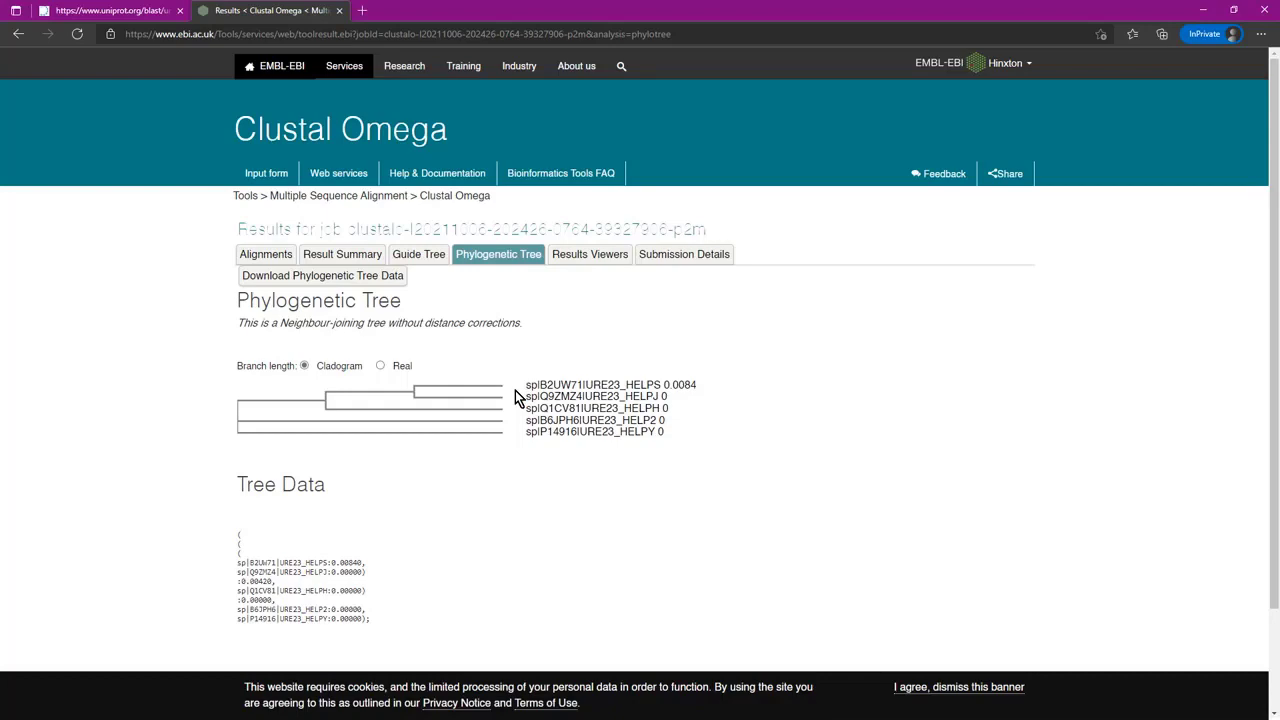
{"action": "left_click", "coordinate": [362, 10]}
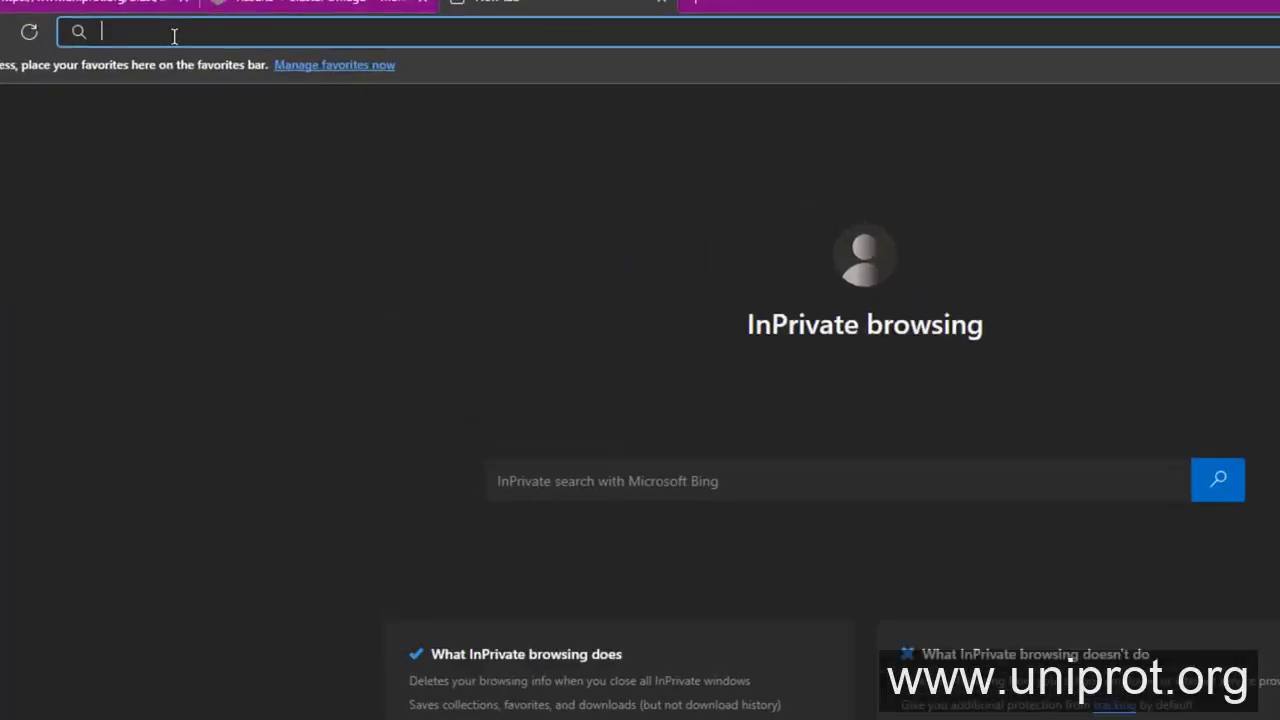
{"action": "type", "text": "uniprot.org"}
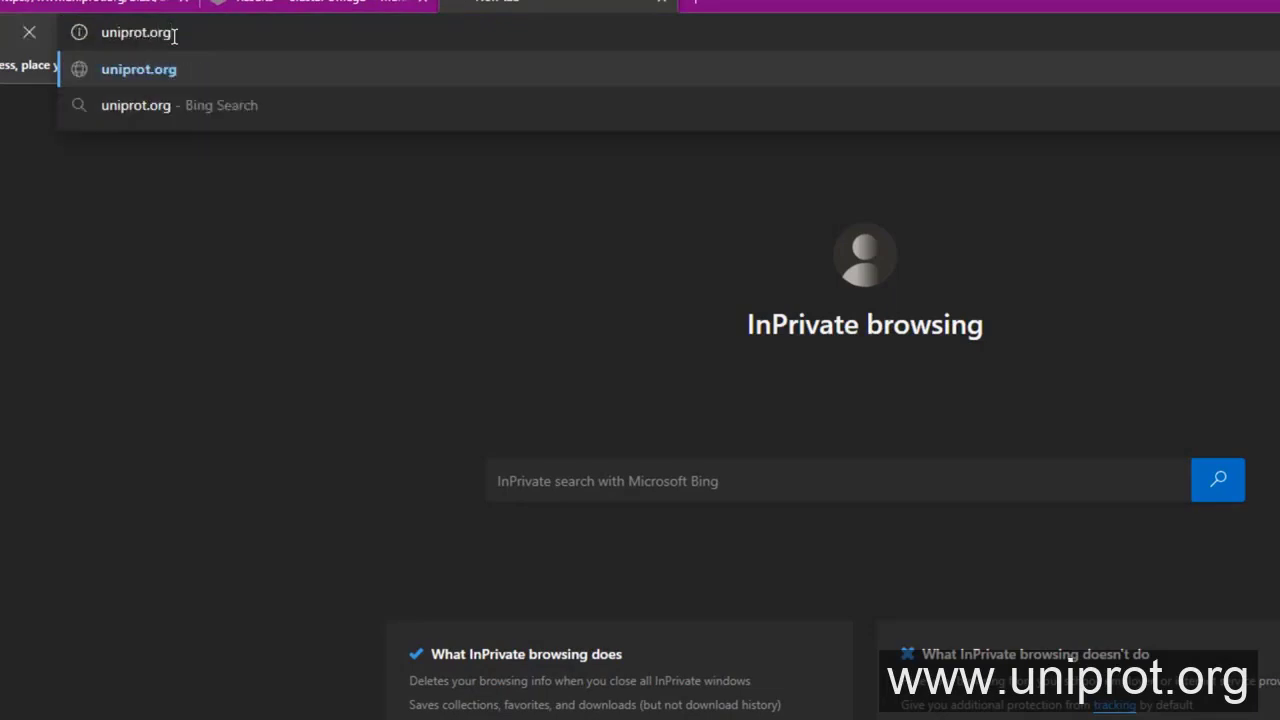
{"action": "key", "text": "Return"}
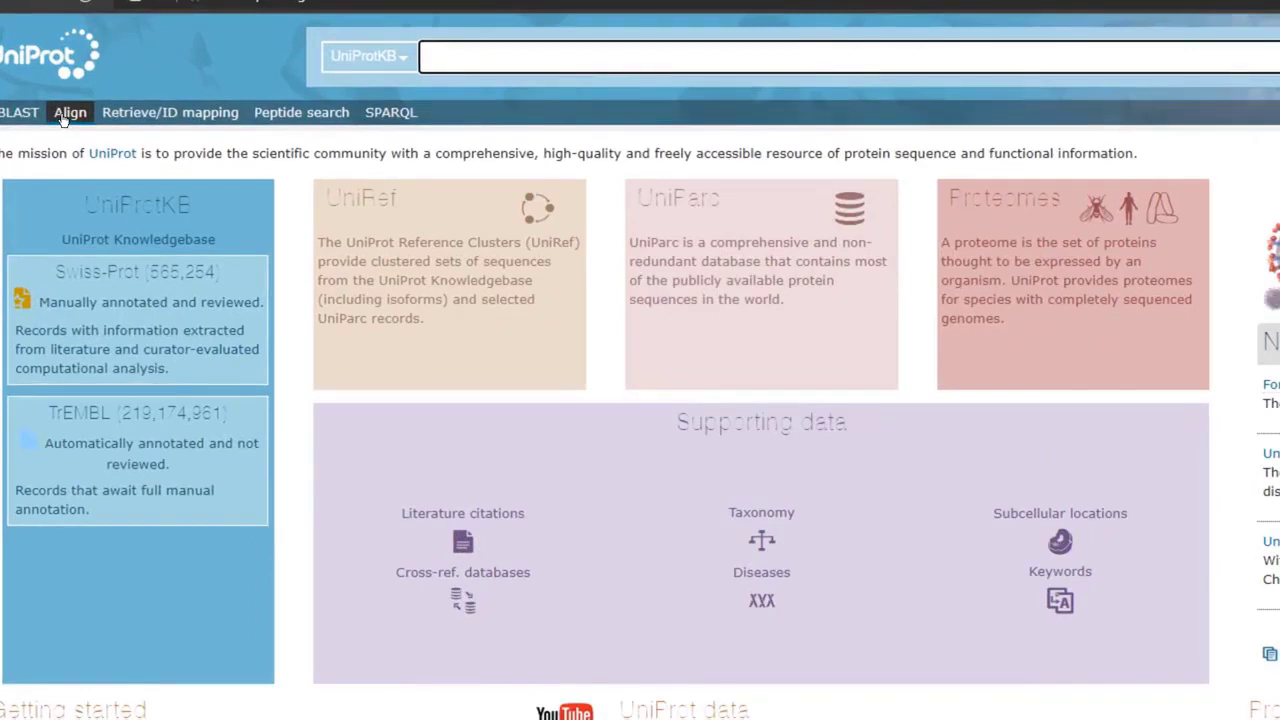
Open the UniProt Align tool, paste the copied FASTA protein sequences and run the alignment.
{"action": "left_click", "coordinate": [63, 117]}
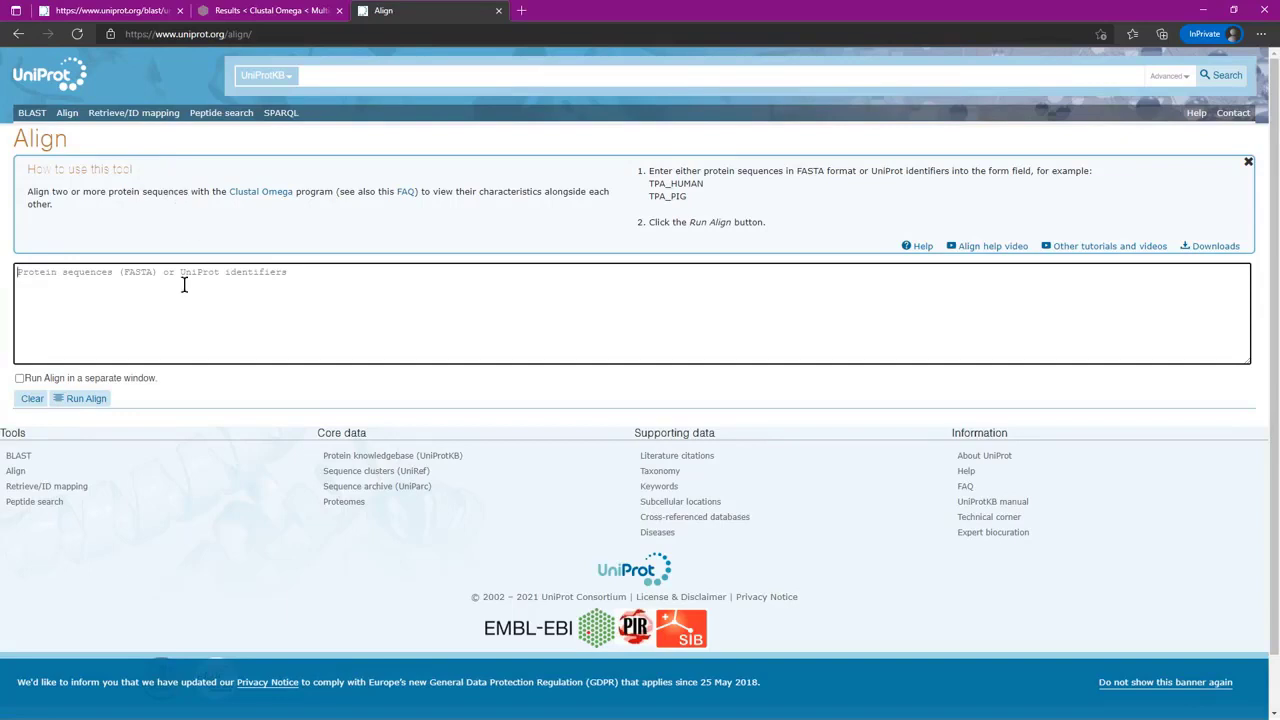
{"action": "key", "text": "ctrl+v"}
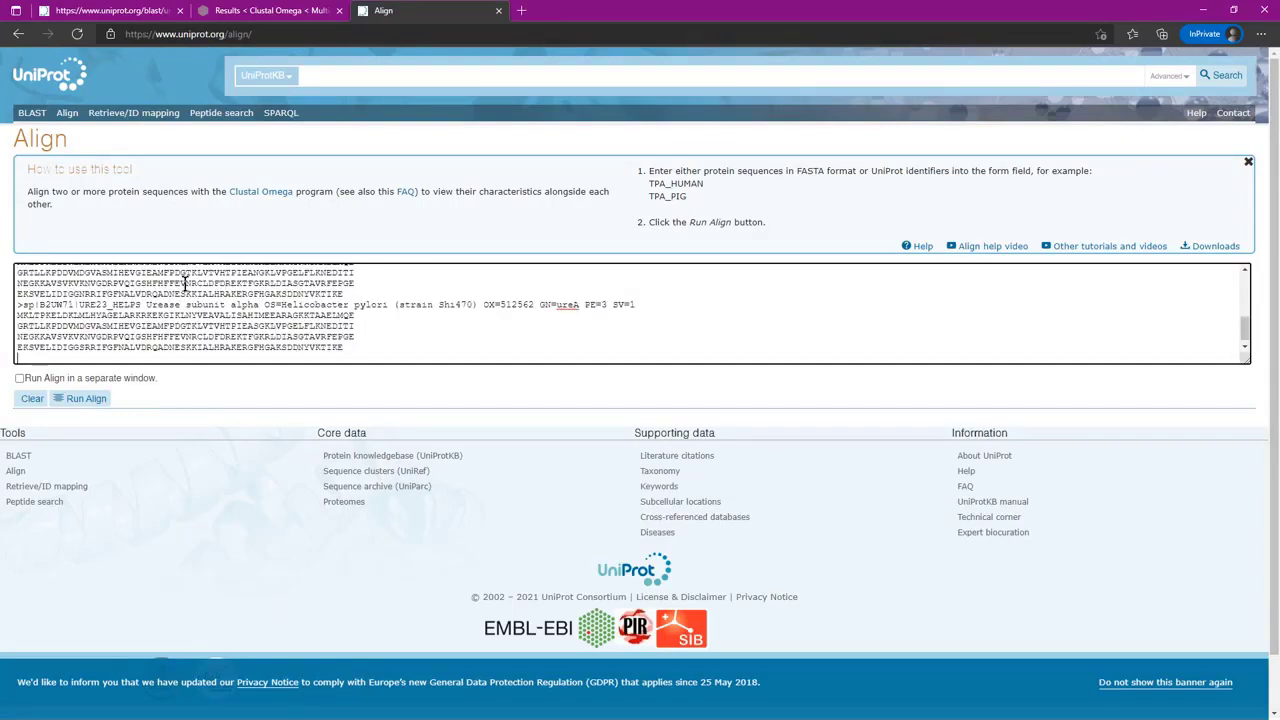
{"action": "left_click", "coordinate": [88, 402]}
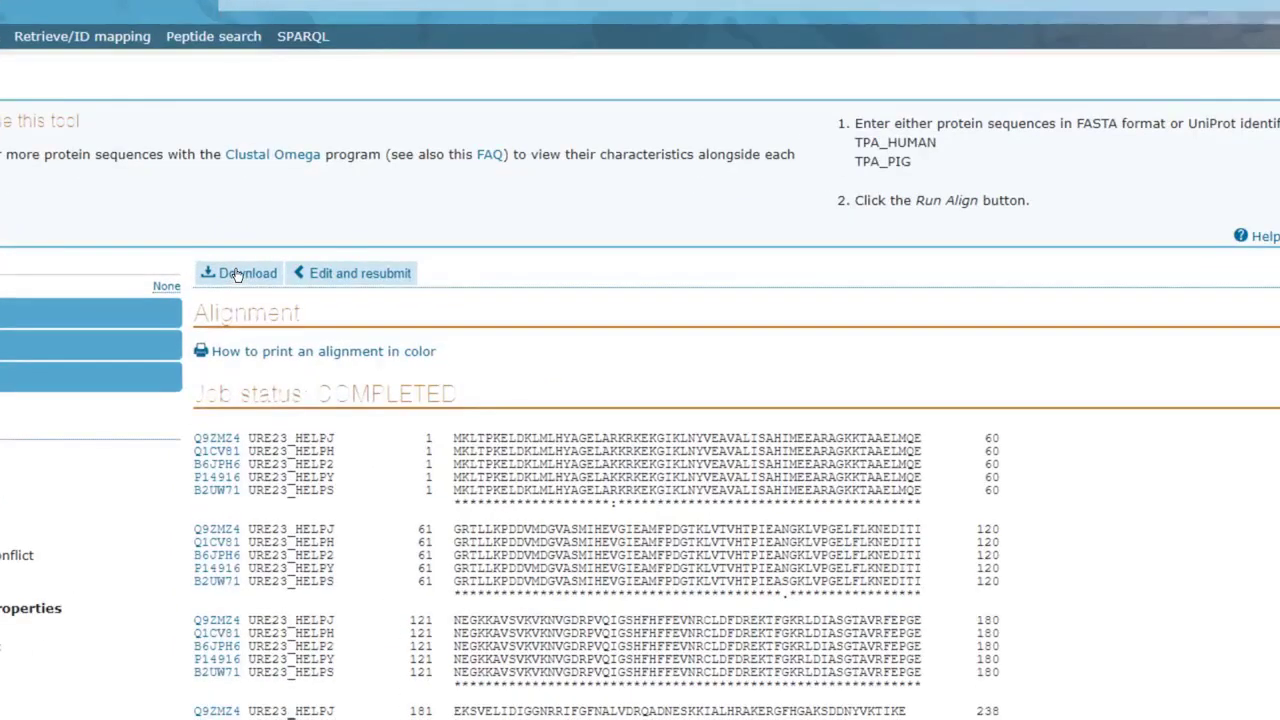
Download the completed alignment as a compressed file in Text format.
{"action": "left_click", "coordinate": [237, 276]}
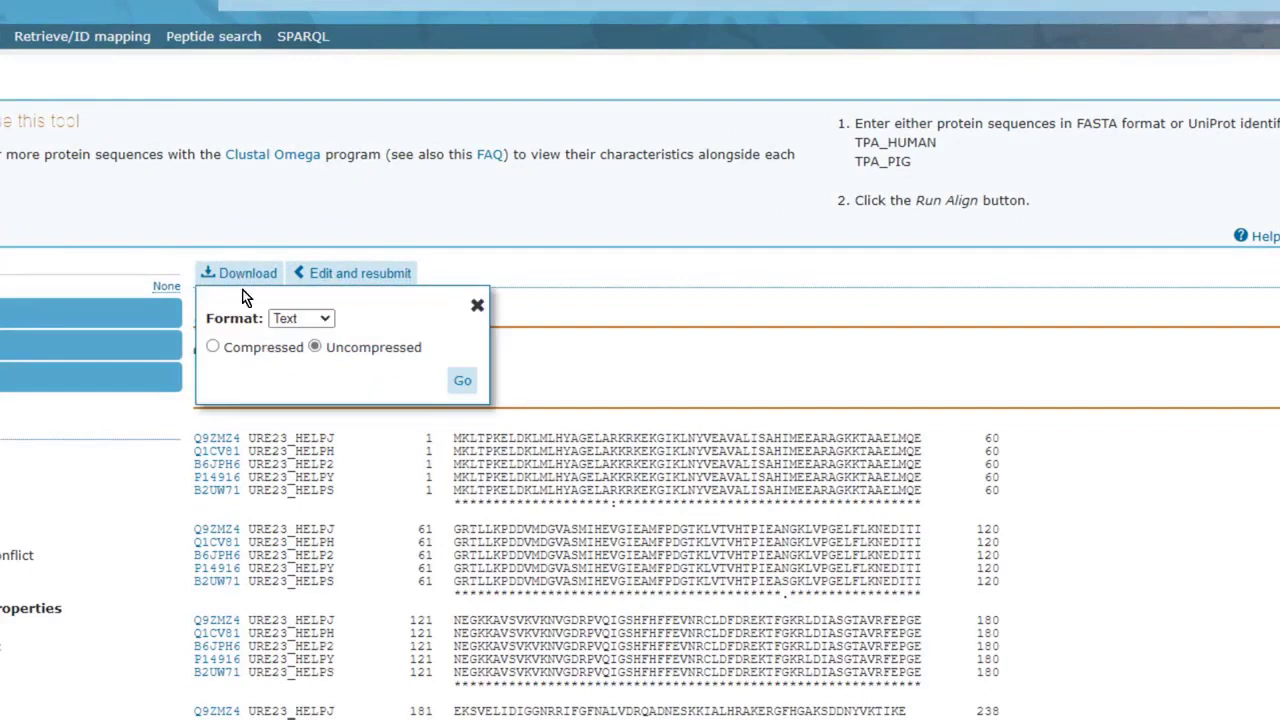
{"action": "left_click", "coordinate": [245, 325]}
{"action": "left_click", "coordinate": [300, 316]}
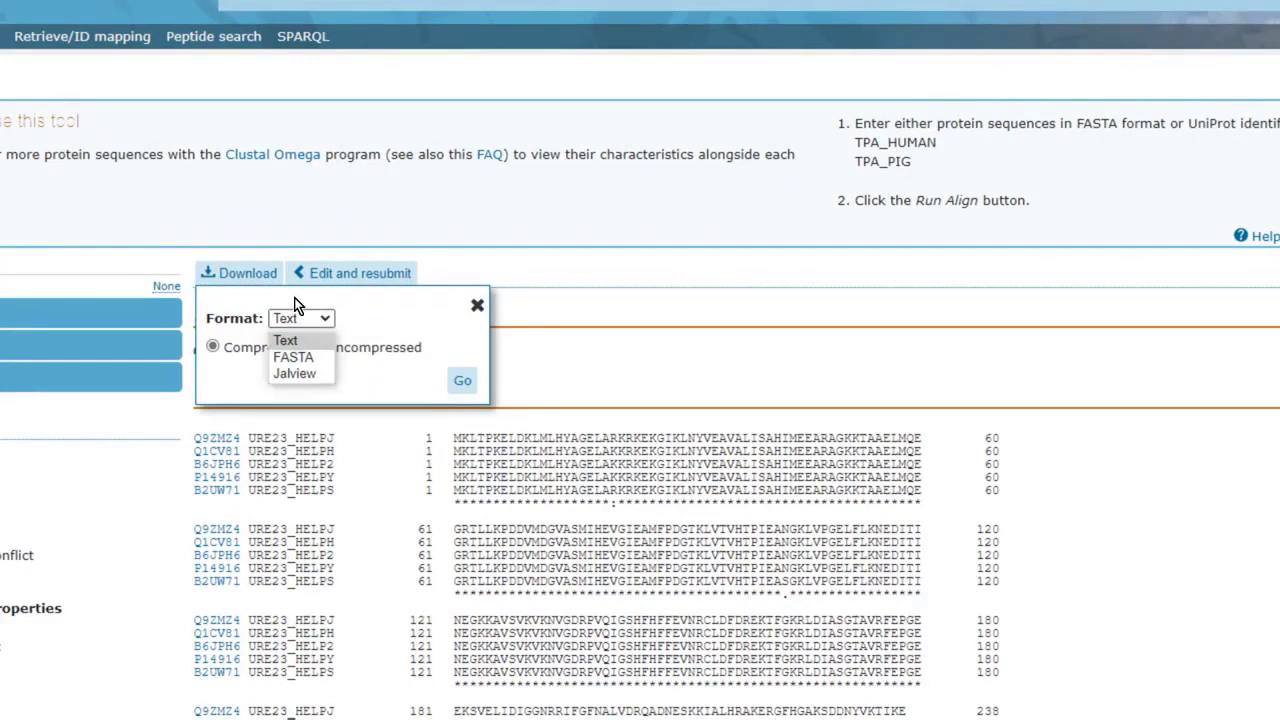
{"action": "left_click", "coordinate": [295, 304]}
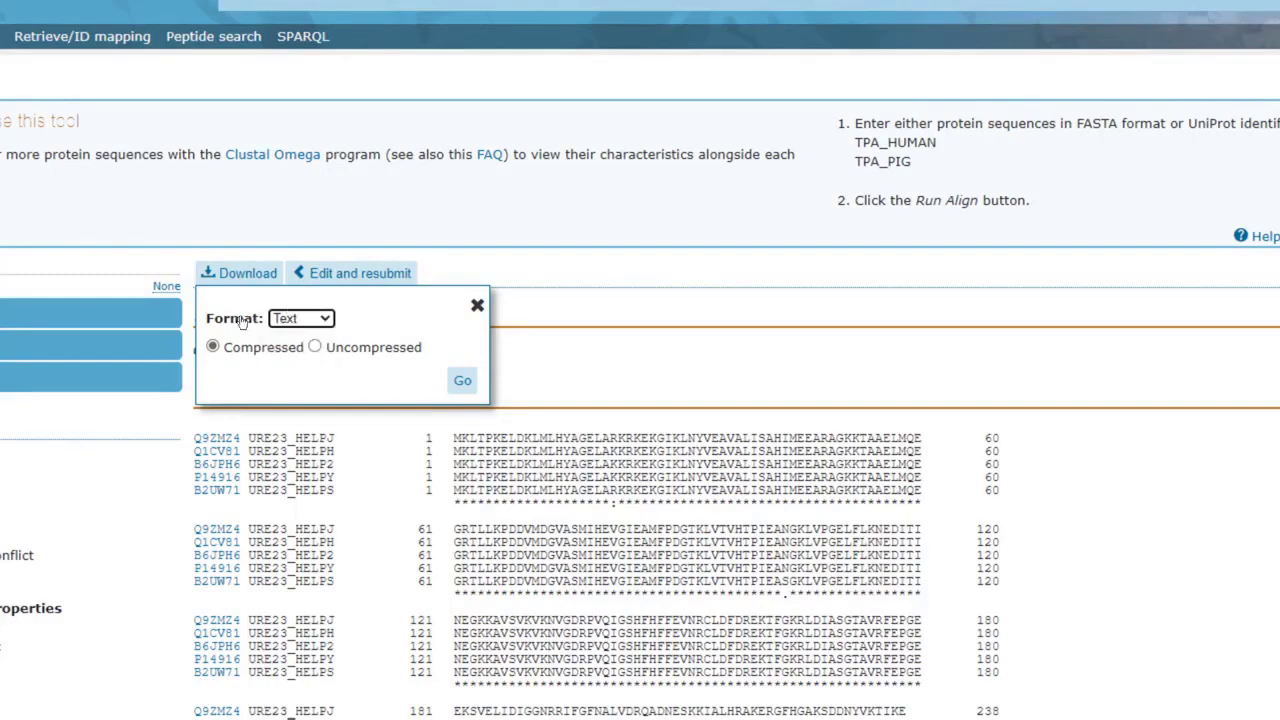
{"action": "left_click", "coordinate": [386, 346]}
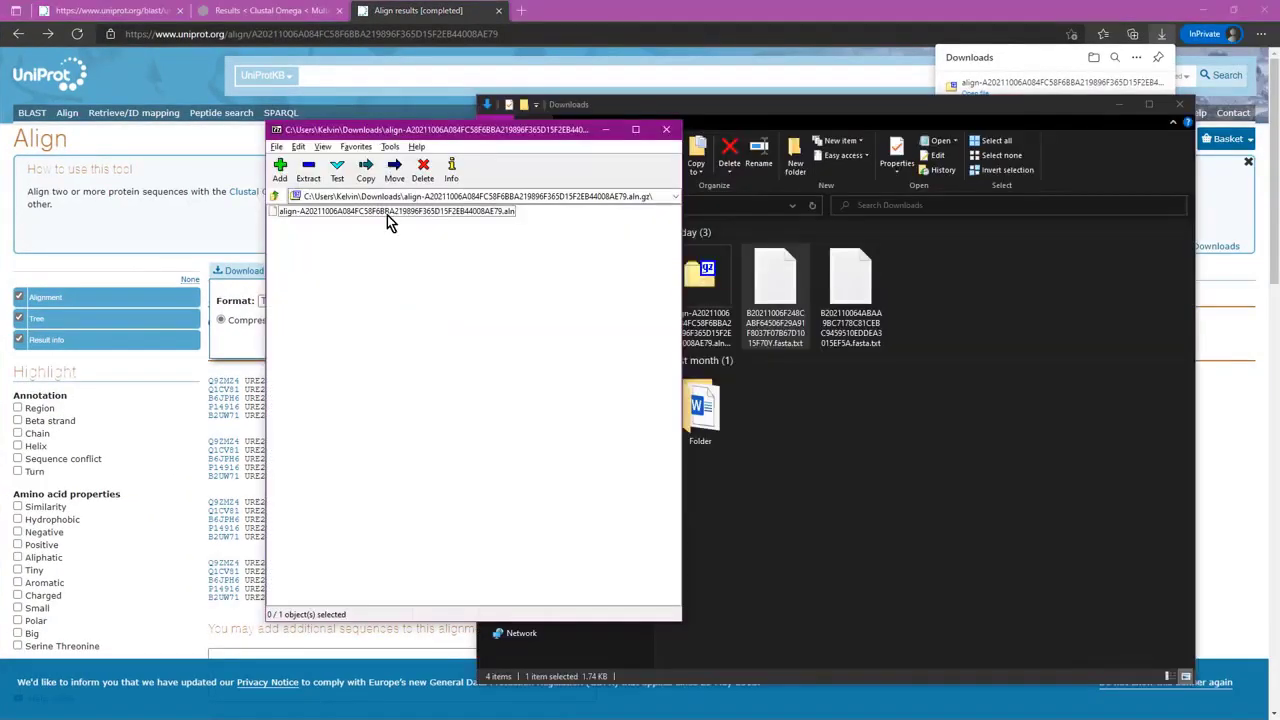
Extract the .aln alignment file from the downloaded archive into the Downloads folder, close the archive and return to the alignment results.
{"action": "left_click_drag", "start_coordinate": [387, 215], "coordinate": [970, 323]}
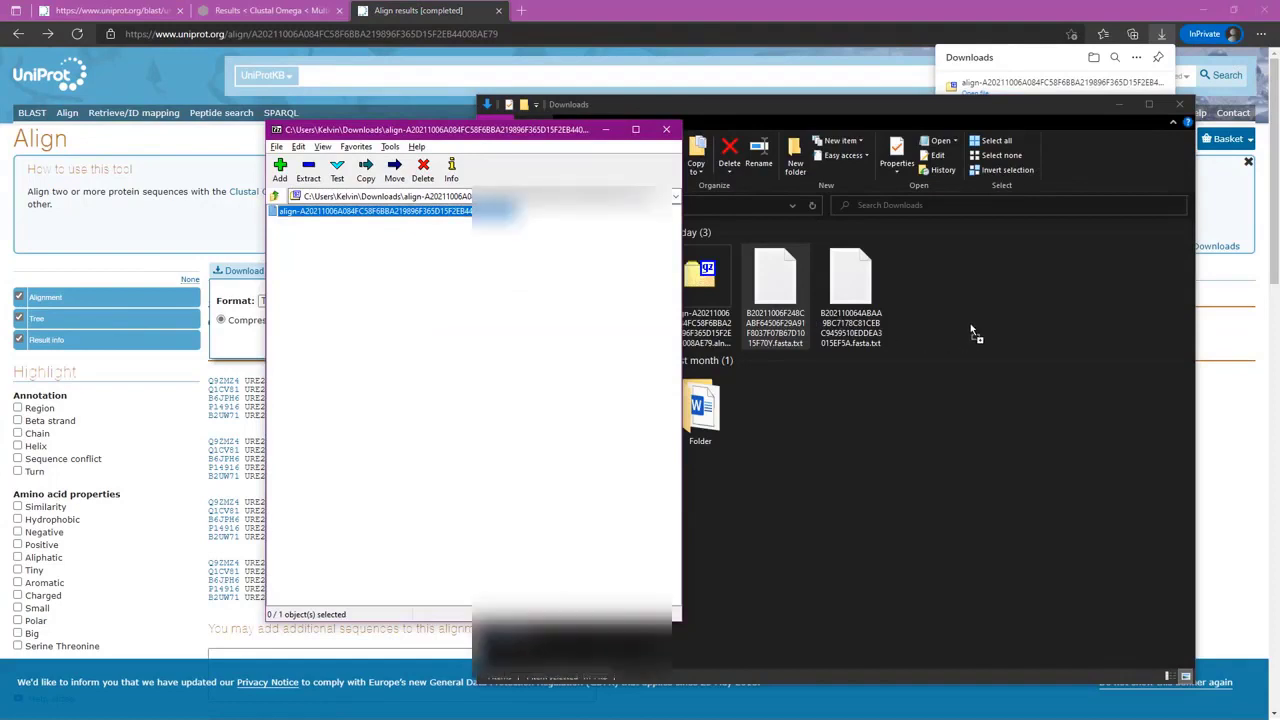
{"action": "left_click", "coordinate": [409, 135]}
{"action": "left_click", "coordinate": [672, 136]}
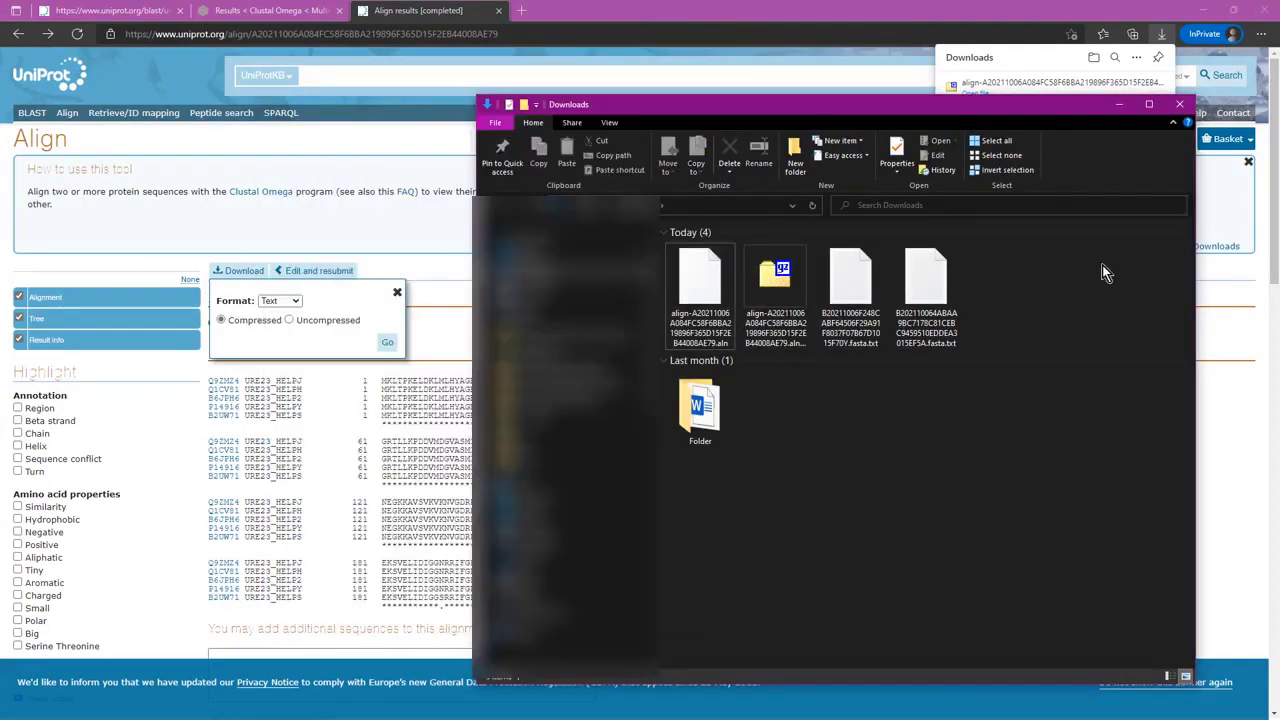
{"action": "left_click", "coordinate": [707, 290]}
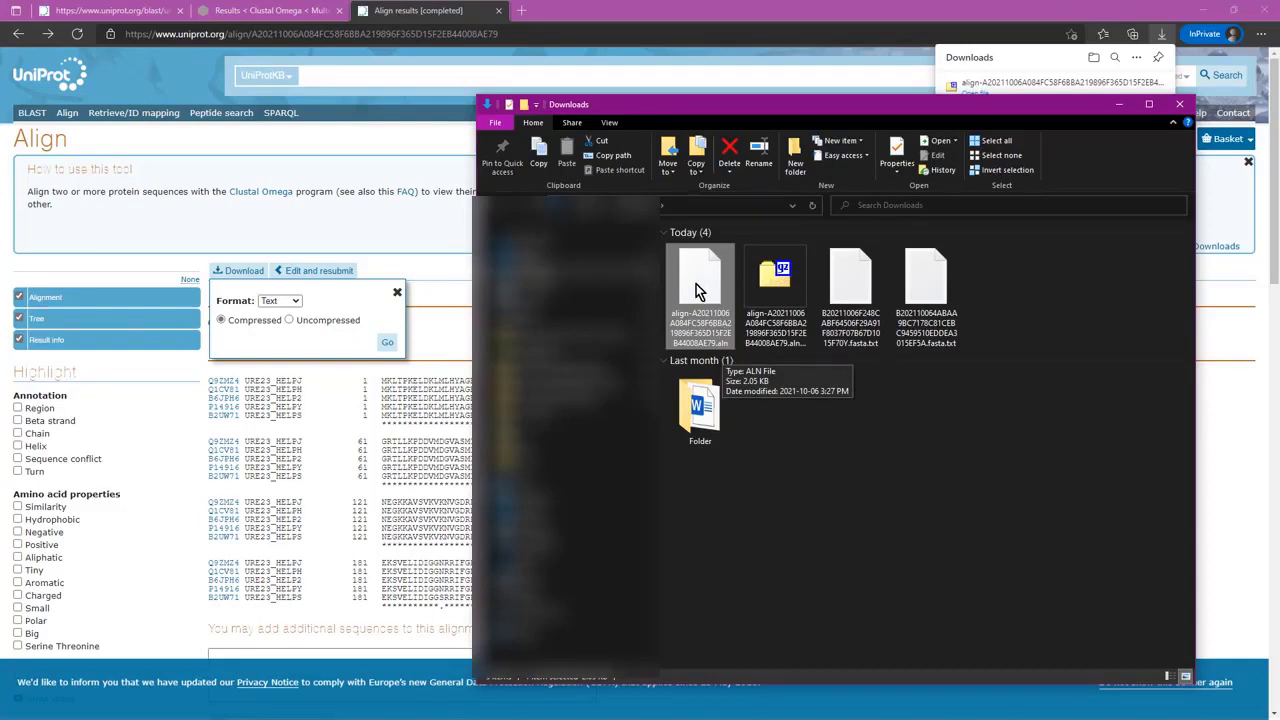
{"action": "left_click", "coordinate": [396, 229]}
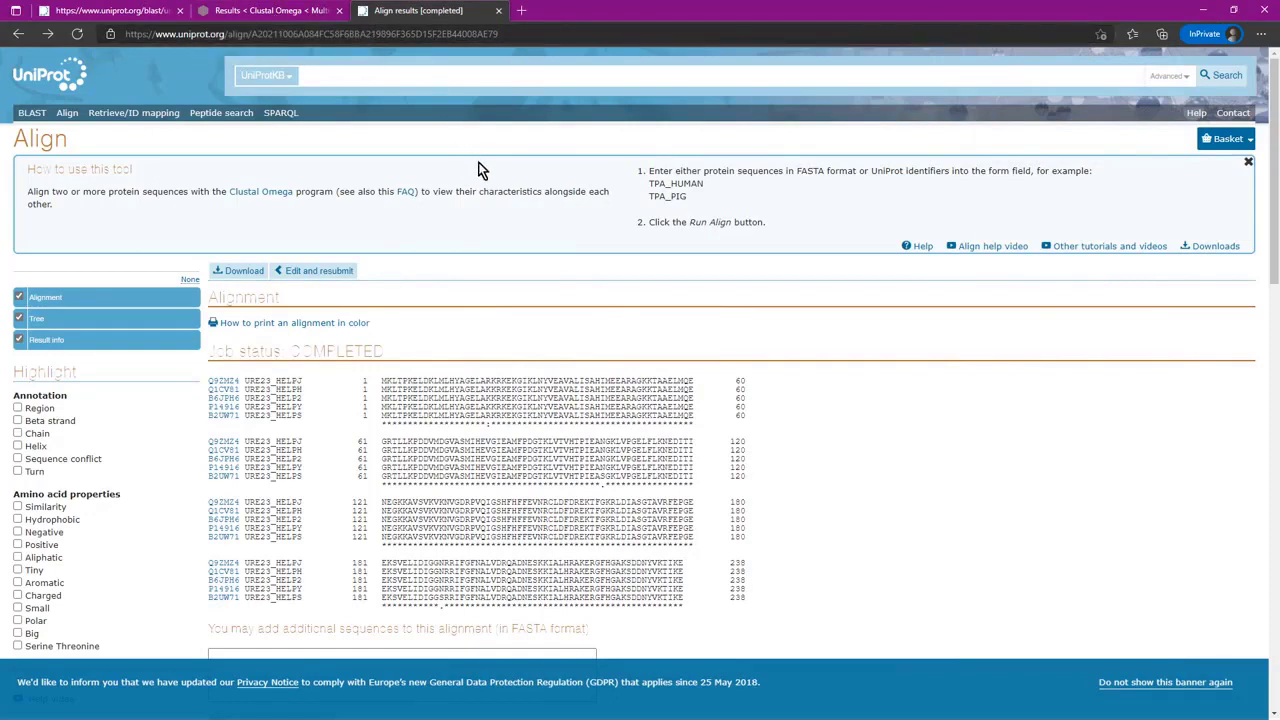
{"action": "left_click", "coordinate": [521, 12]}
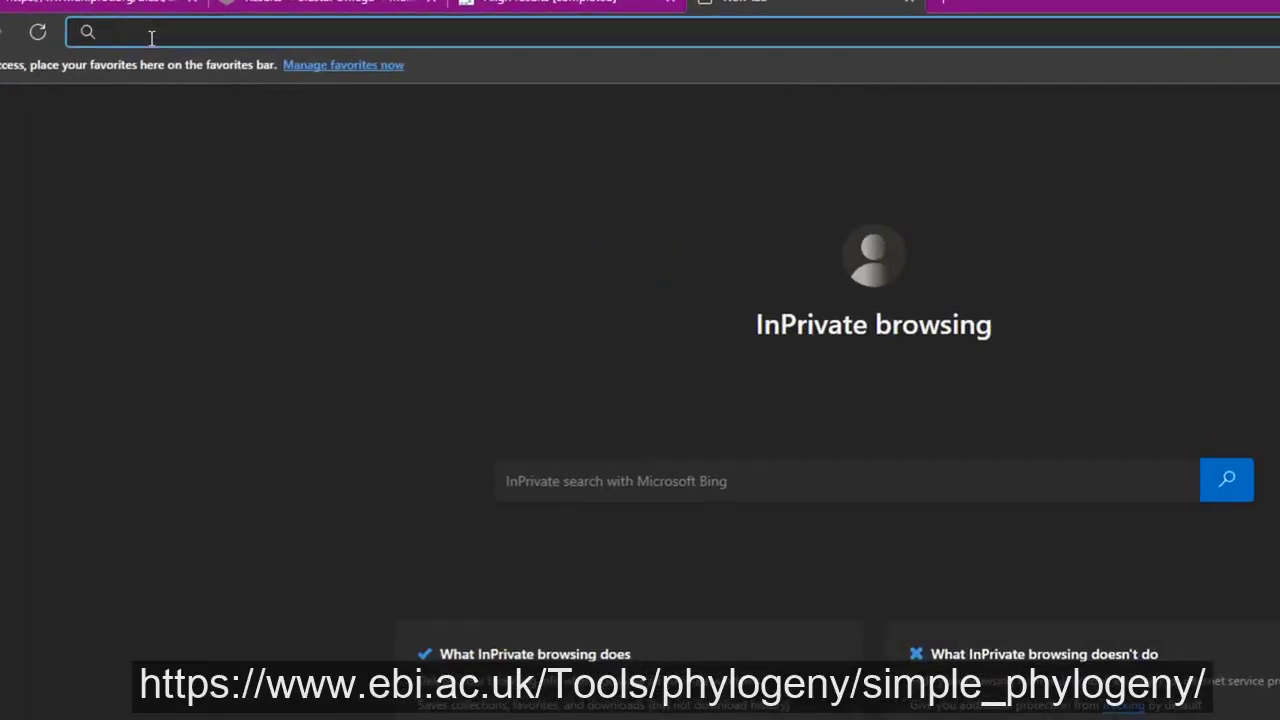
{"action": "type", "text": "www.eb"}
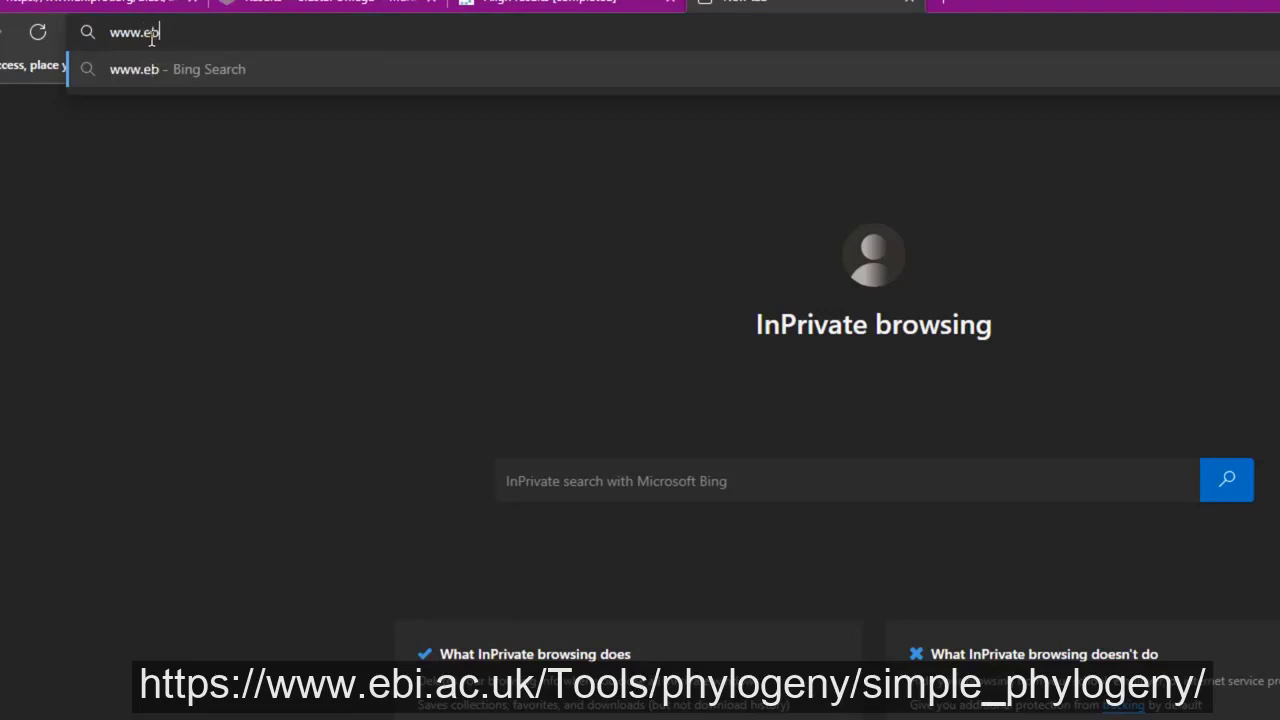
{"action": "type", "text": "i.ac.u"}
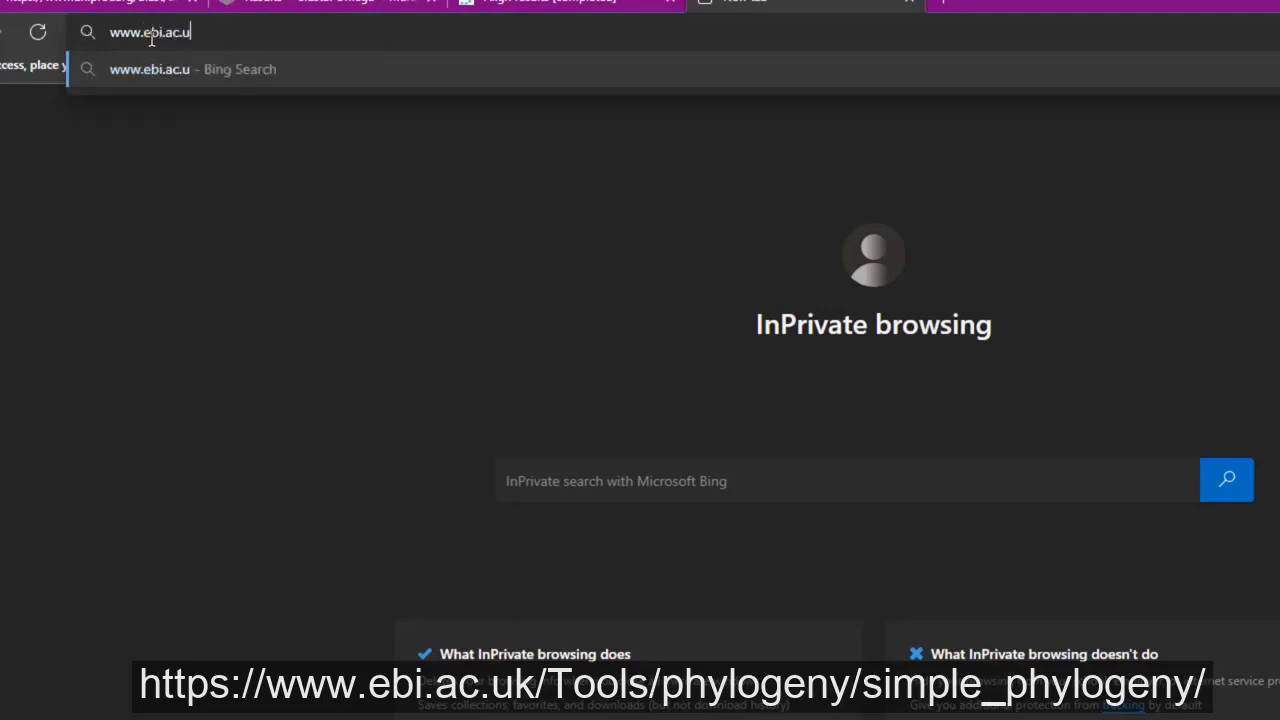
{"action": "type", "text": "k/tools/"}
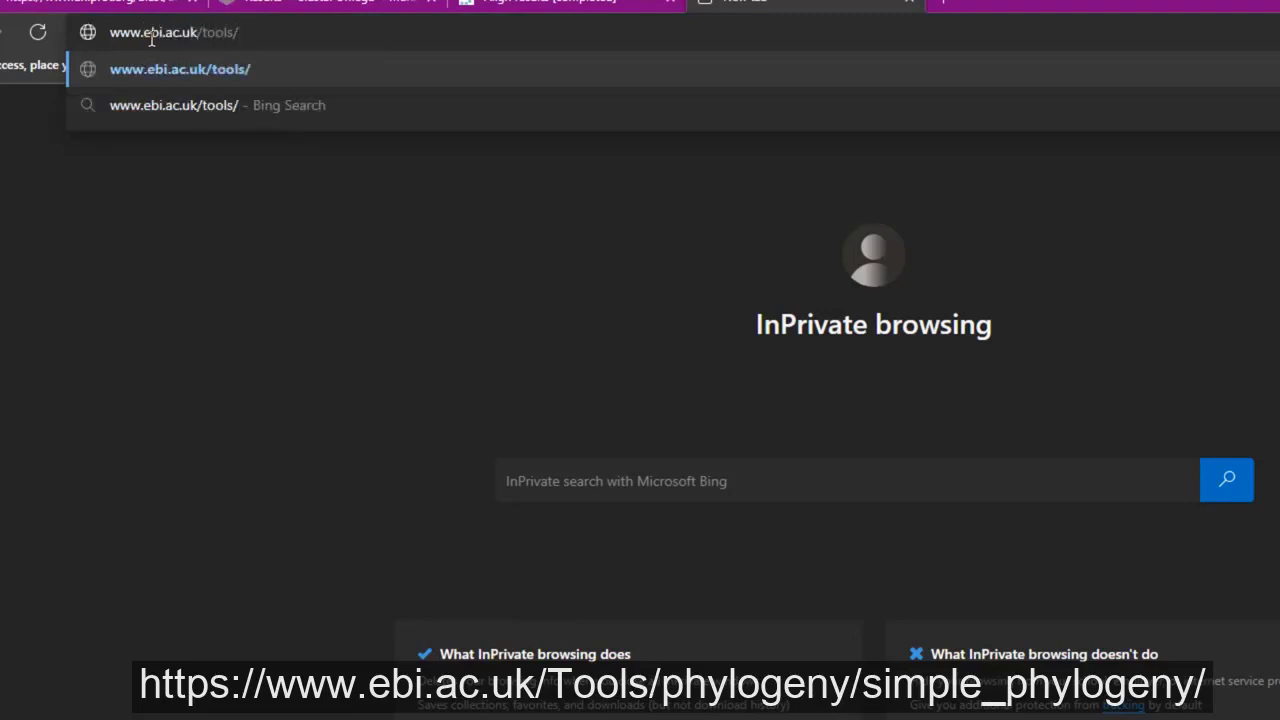
{"action": "type", "text": "phylogeny/sim"}
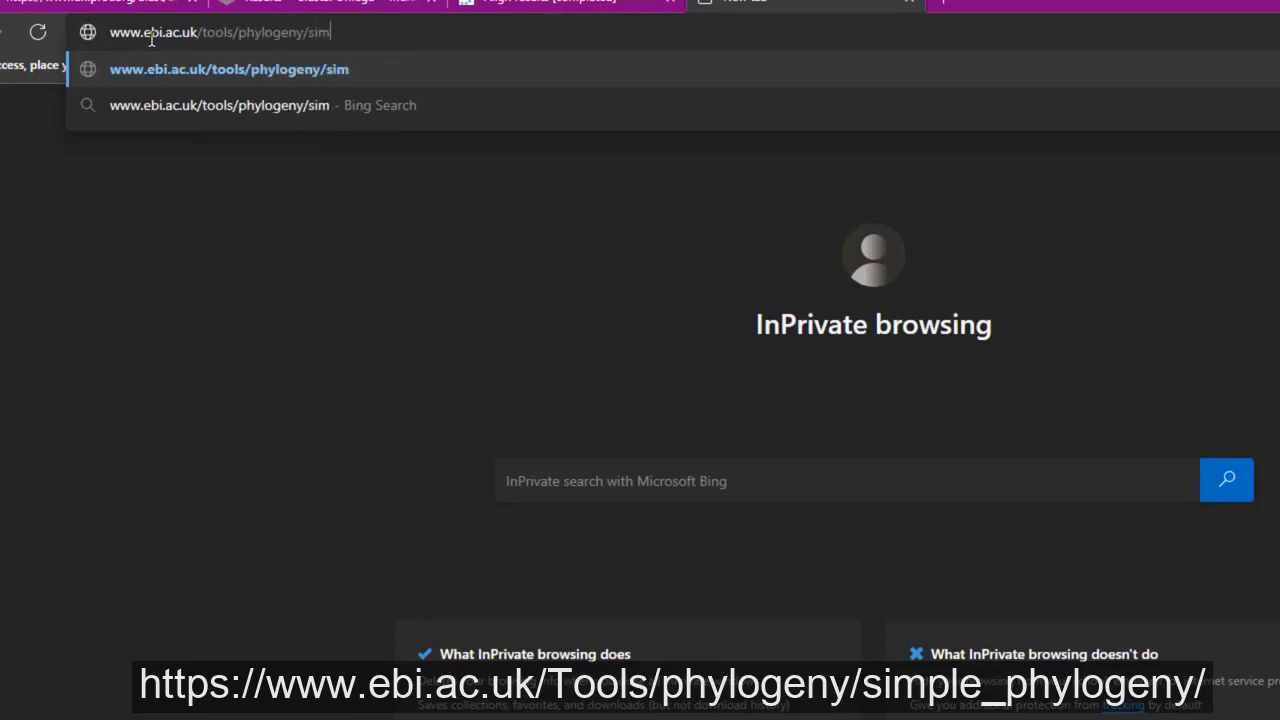
{"action": "type", "text": "ple_ph"}
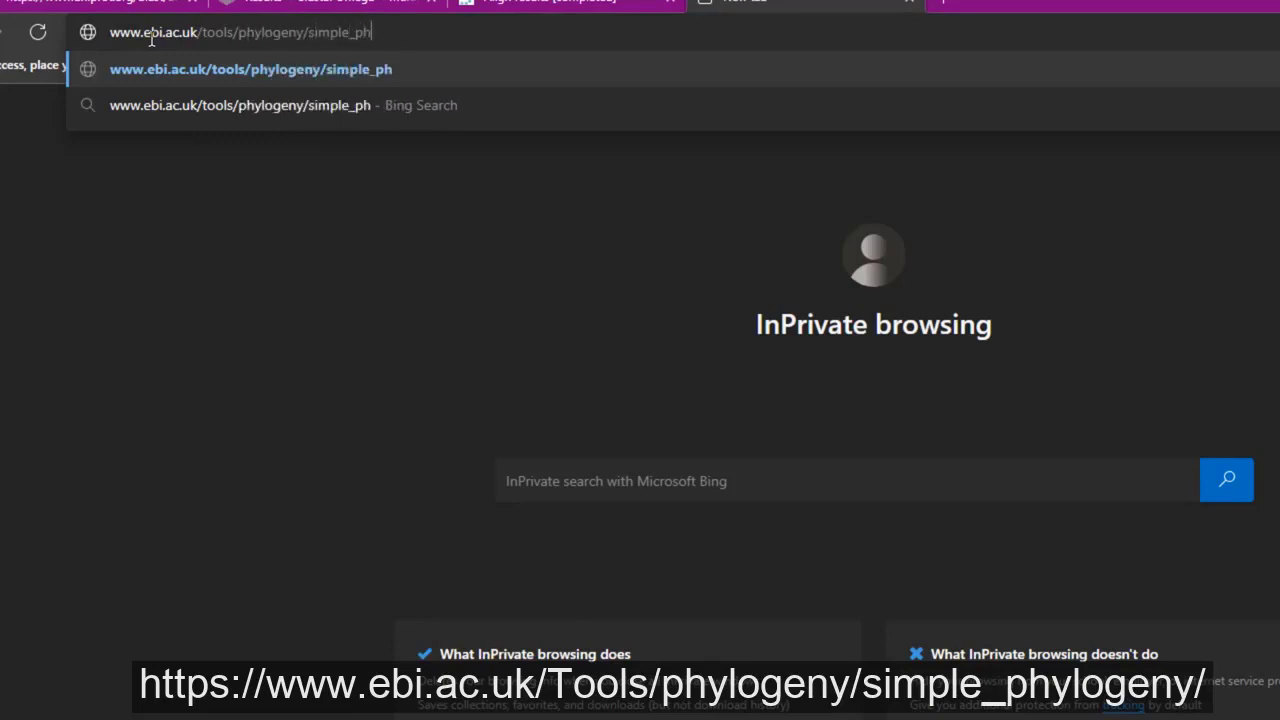
{"action": "type", "text": "ylogeny"}
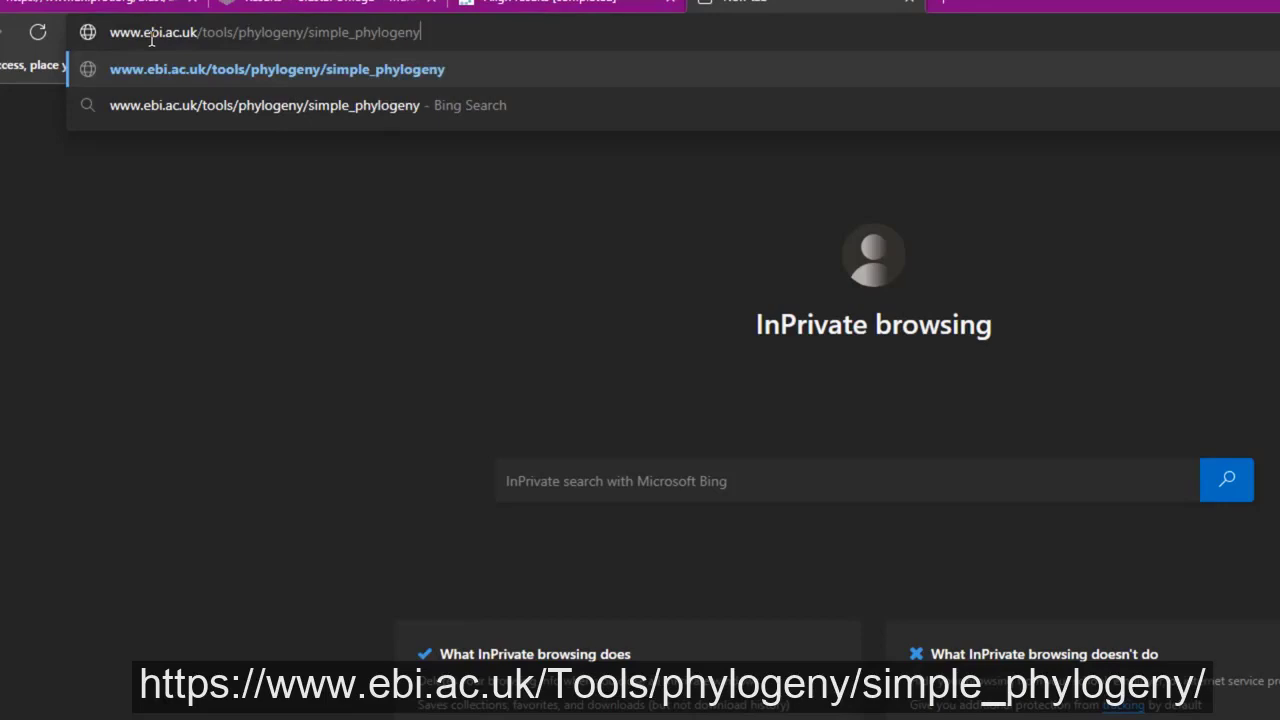
{"action": "type", "text": "/"}
{"action": "key", "text": "Return"}
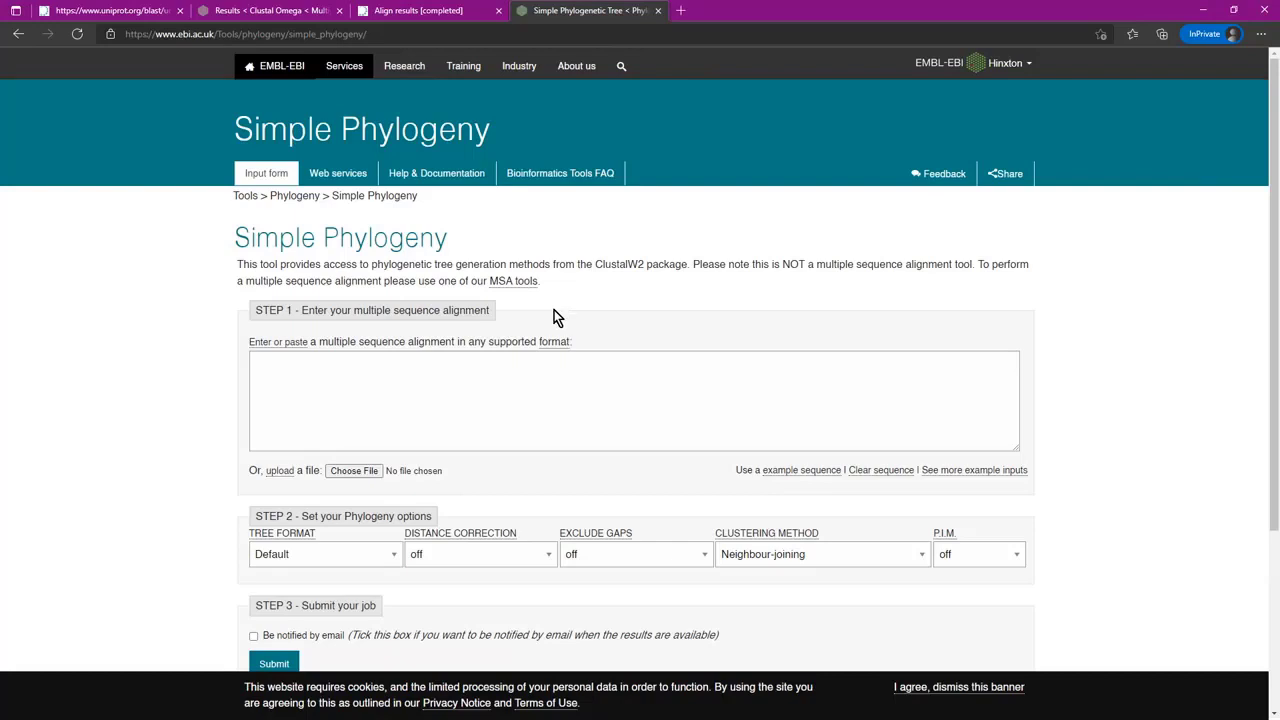
Attach the extracted .aln alignment file from Downloads as the upload file for Simple Phylogeny.
{"action": "key", "text": "alt+Tab"}
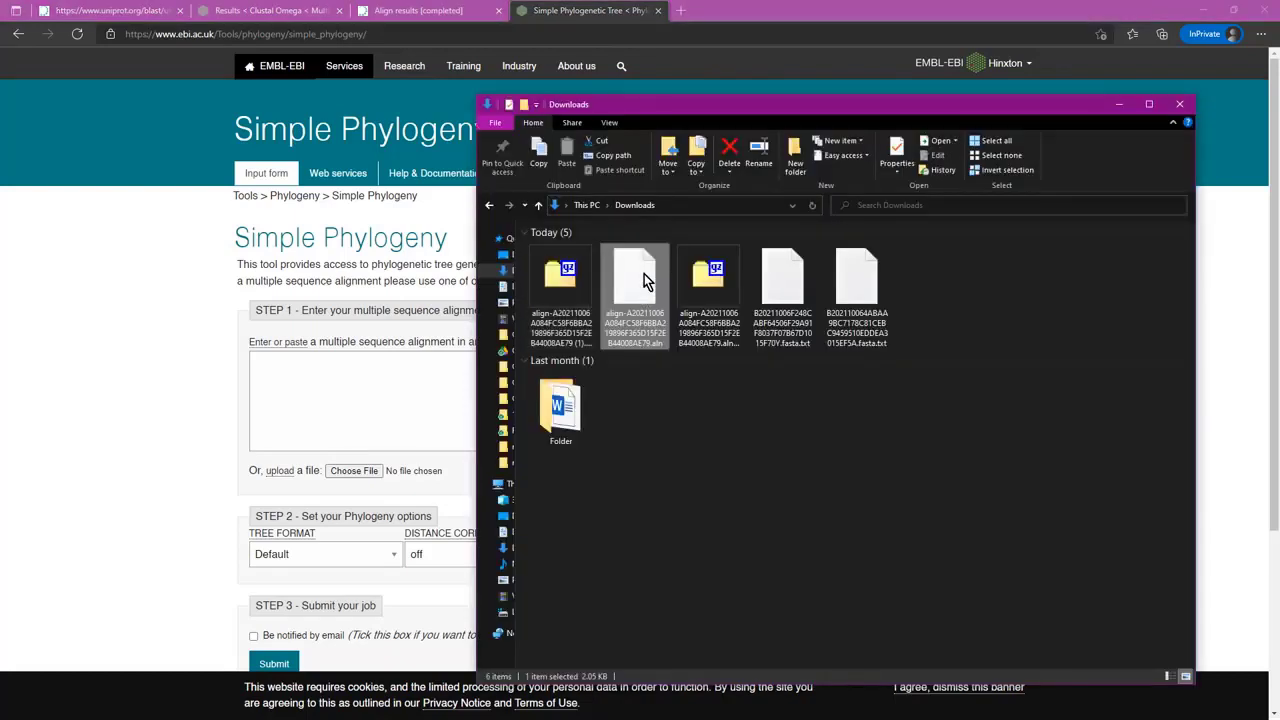
{"action": "left_click_drag", "start_coordinate": [645, 280], "coordinate": [359, 471]}
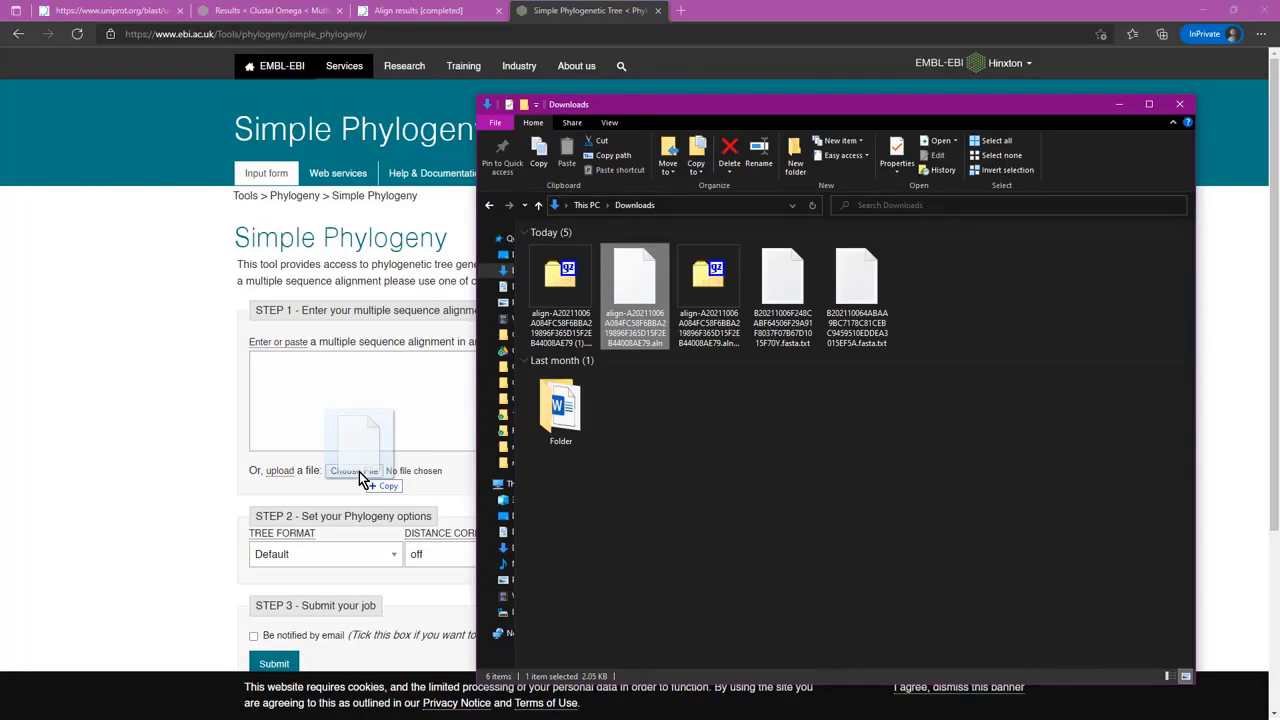
{"action": "left_click_drag", "start_coordinate": [359, 471], "coordinate": [359, 471]}
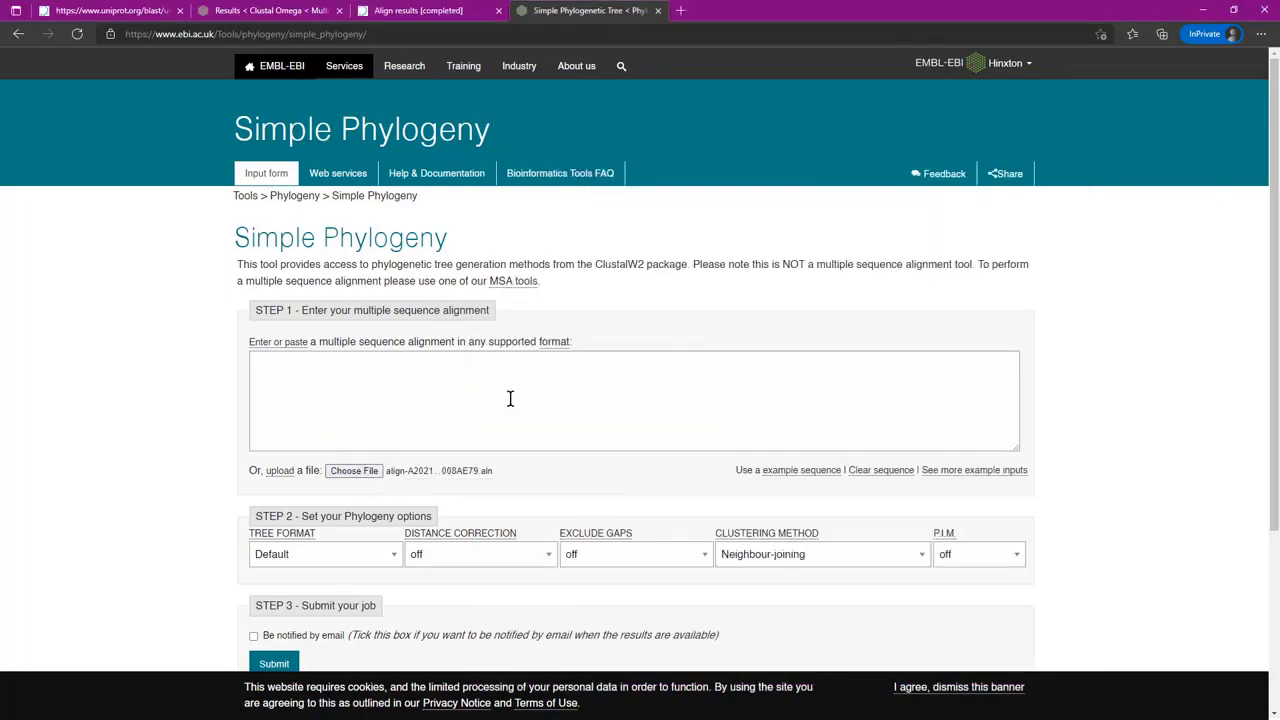
Check the clustering method options, keep Neighbour-joining and submit the Simple Phylogeny job.
{"action": "scroll", "coordinate": [509, 397], "scroll_direction": "down", "scroll_amount": 1}
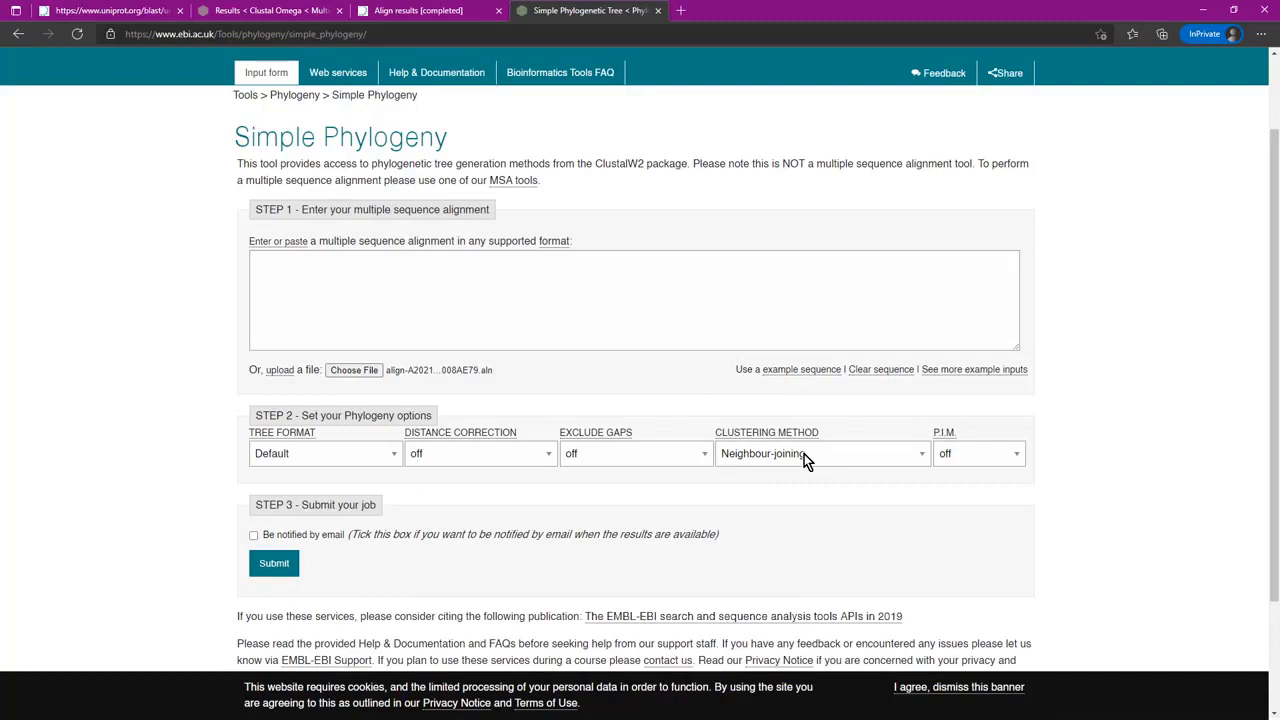
{"action": "left_click", "coordinate": [805, 459]}
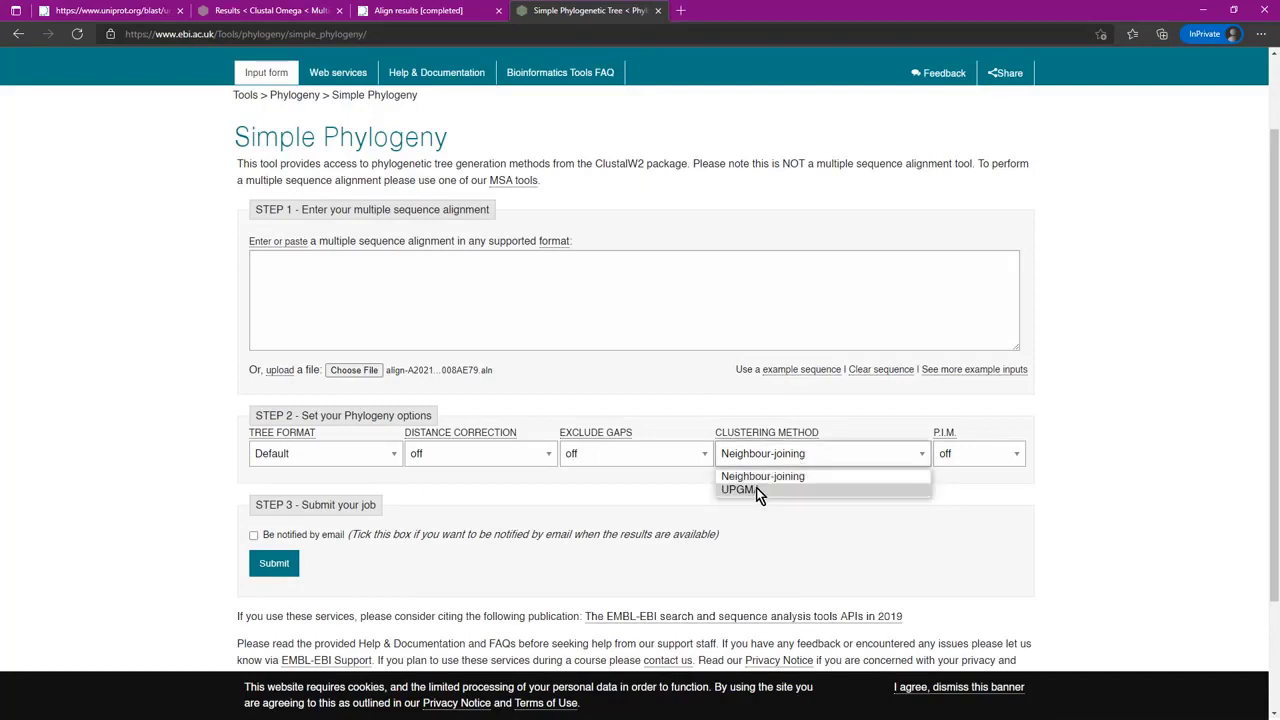
{"action": "left_click", "coordinate": [657, 391]}
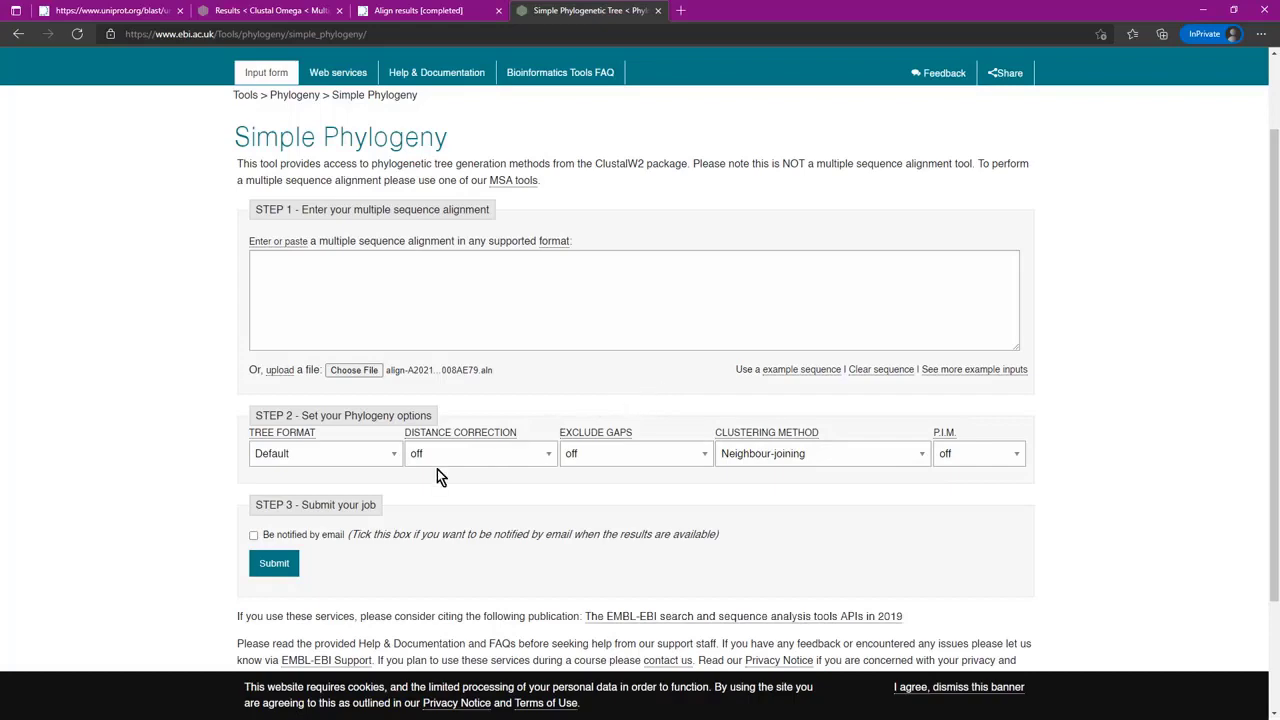
{"action": "left_click", "coordinate": [273, 564]}
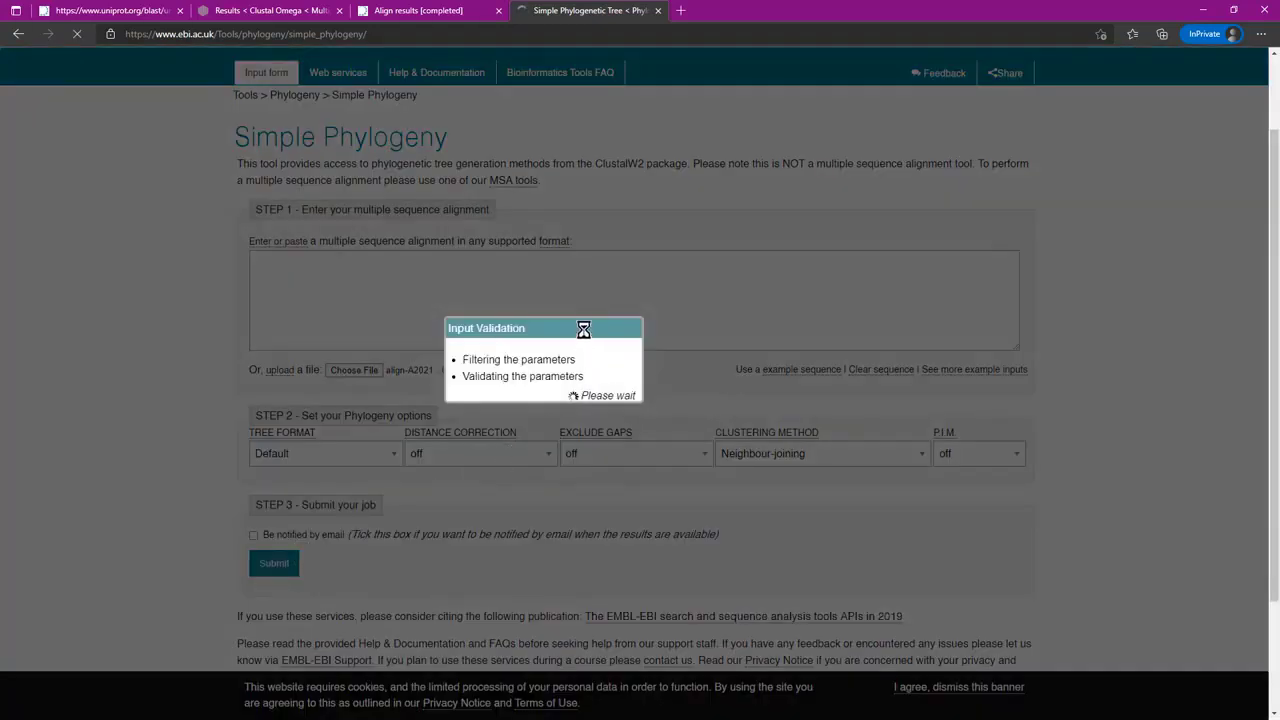